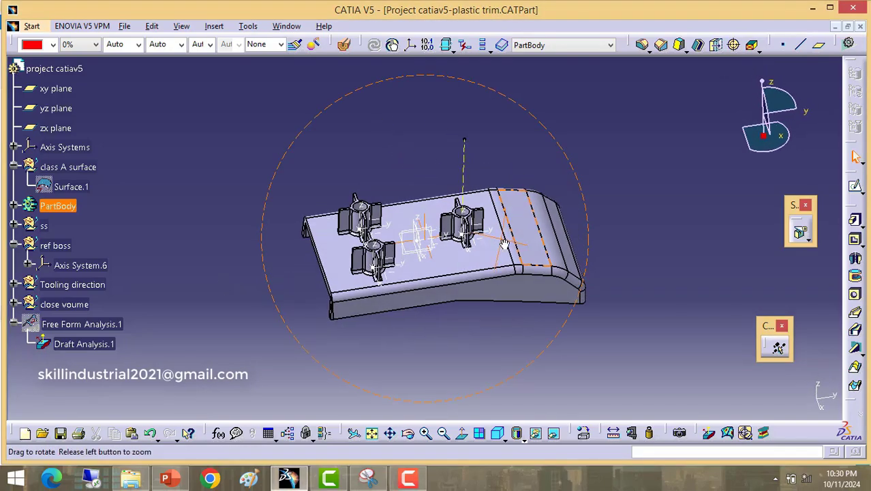
Show Surface.1 in the class A surface set and hide the PartBody
{"action": "middle_click_drag", "start_coordinate": [505, 243], "coordinate": [435, 137]}
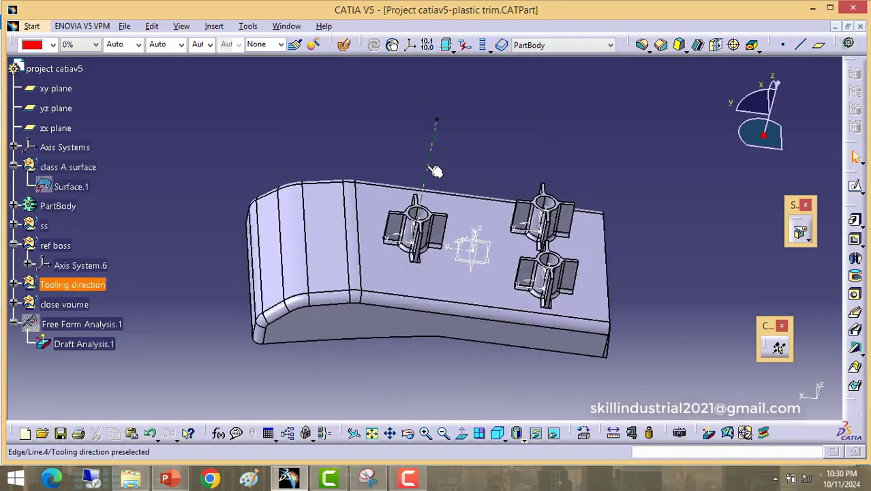
{"action": "middle_click_drag", "start_coordinate": [394, 246], "coordinate": [431, 227]}
{"action": "left_click", "coordinate": [266, 224]}
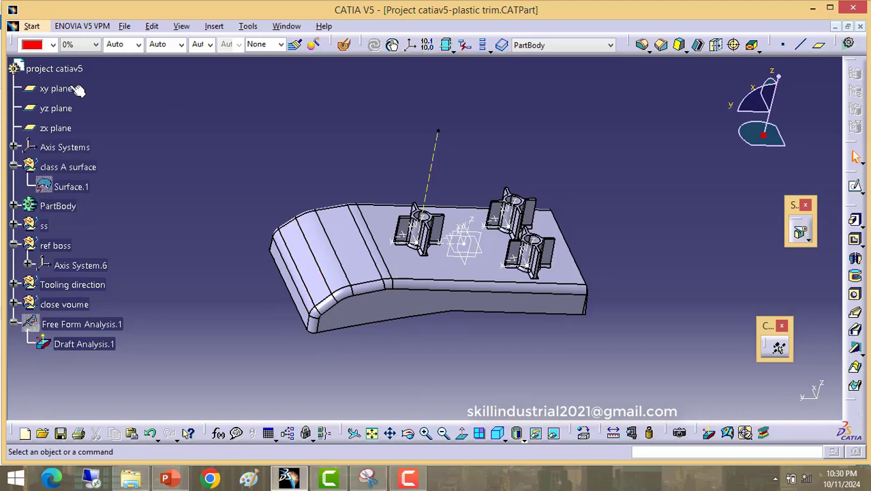
{"action": "middle_click_drag", "start_coordinate": [350, 225], "coordinate": [367, 241]}
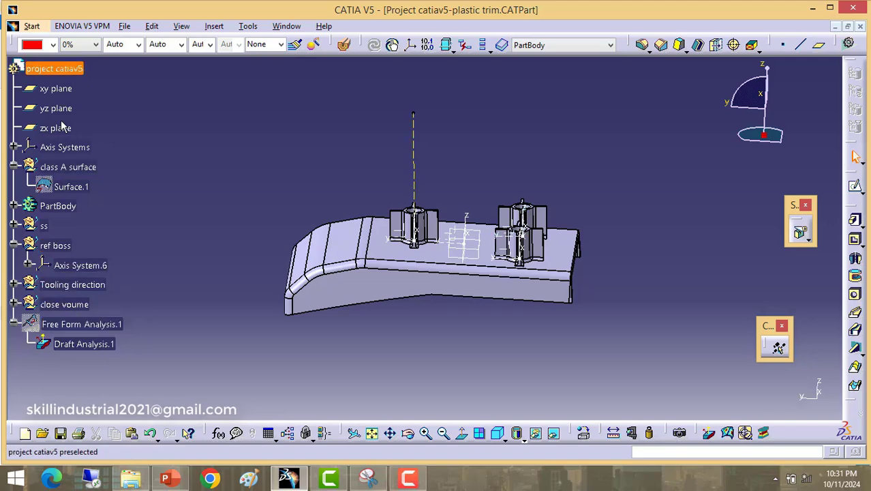
{"action": "left_click", "coordinate": [68, 186]}
{"action": "right_click", "coordinate": [67, 188]}
{"action": "left_click", "coordinate": [99, 230]}
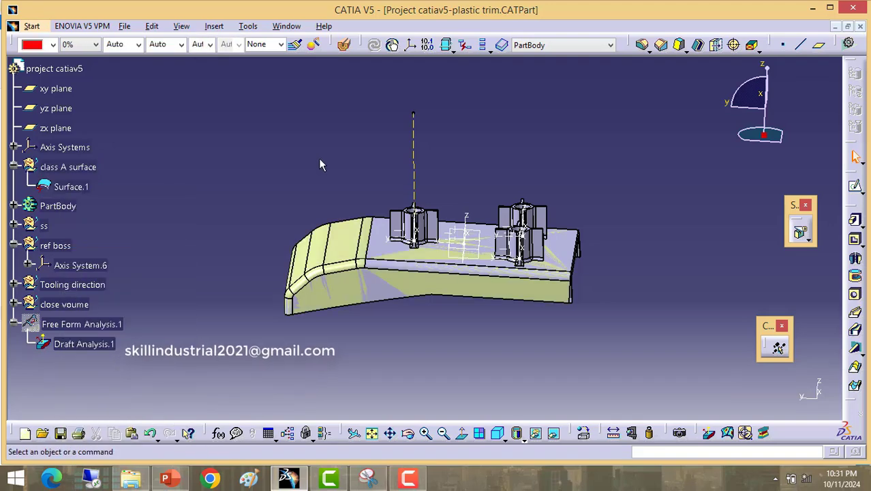
{"action": "left_click", "coordinate": [73, 206]}
{"action": "right_click", "coordinate": [73, 206]}
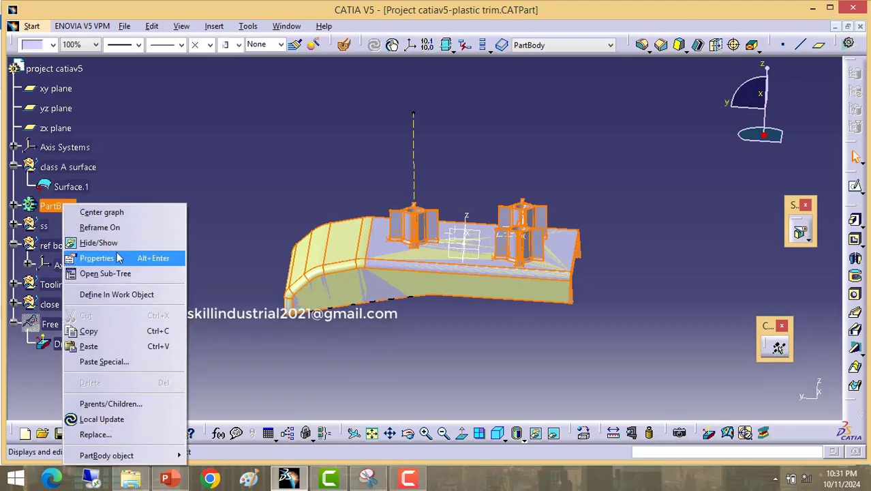
{"action": "left_click", "coordinate": [99, 242]}
{"action": "middle_click_drag", "start_coordinate": [208, 205], "coordinate": [335, 156]}
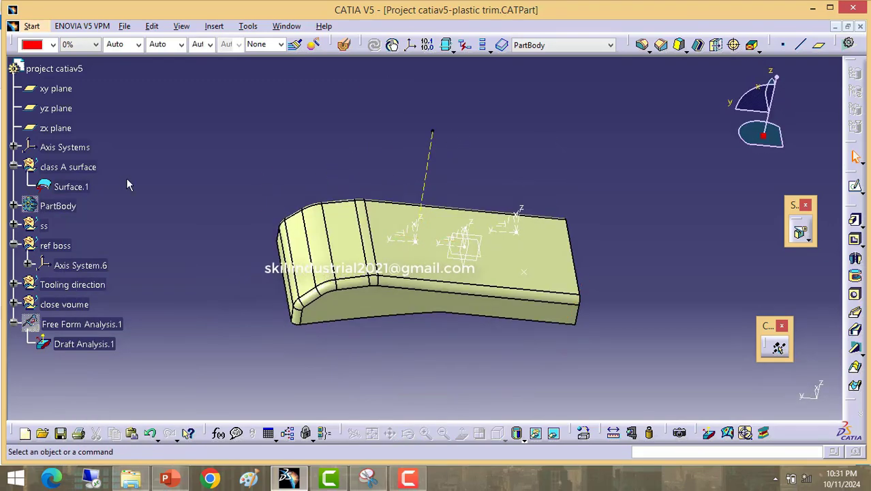
Expand the Tooling direction set and examine Line.4 against the class A surface from several angles
{"action": "left_click", "coordinate": [77, 188]}
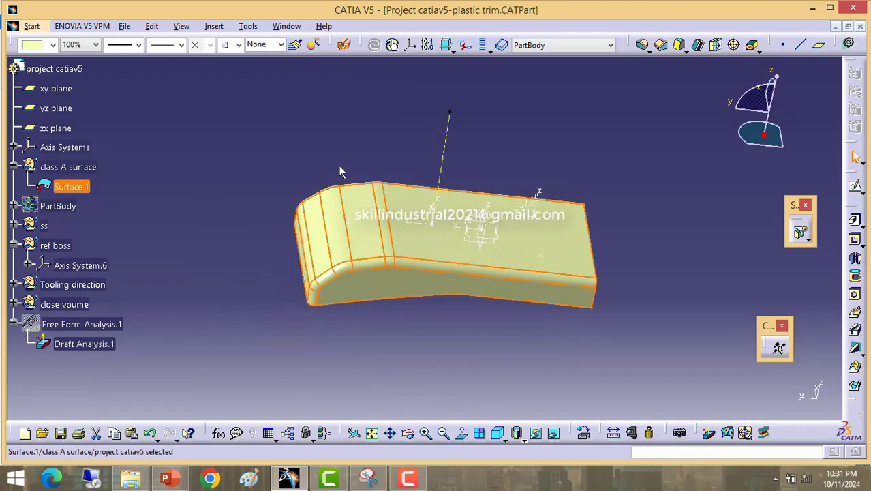
{"action": "middle_click_drag", "start_coordinate": [338, 167], "coordinate": [307, 163]}
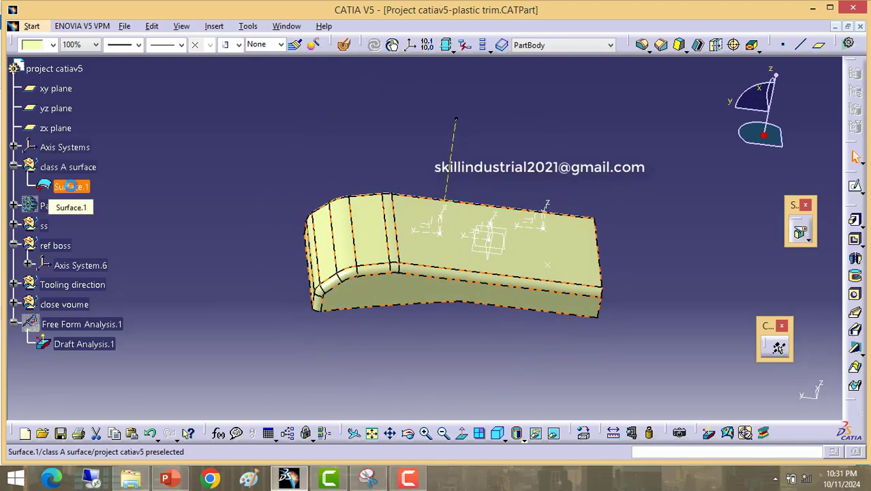
{"action": "middle_click_drag", "start_coordinate": [286, 199], "coordinate": [382, 204]}
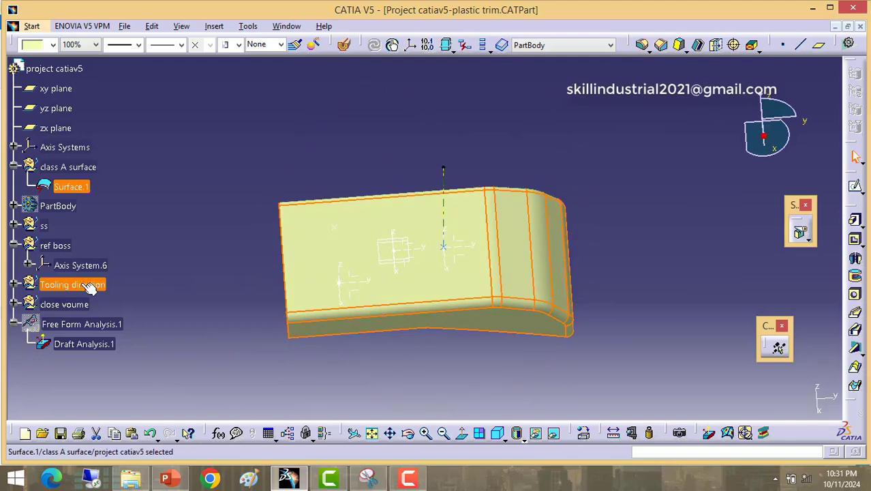
{"action": "double_click", "coordinate": [95, 284]}
{"action": "middle_click_drag", "start_coordinate": [451, 185], "coordinate": [436, 259]}
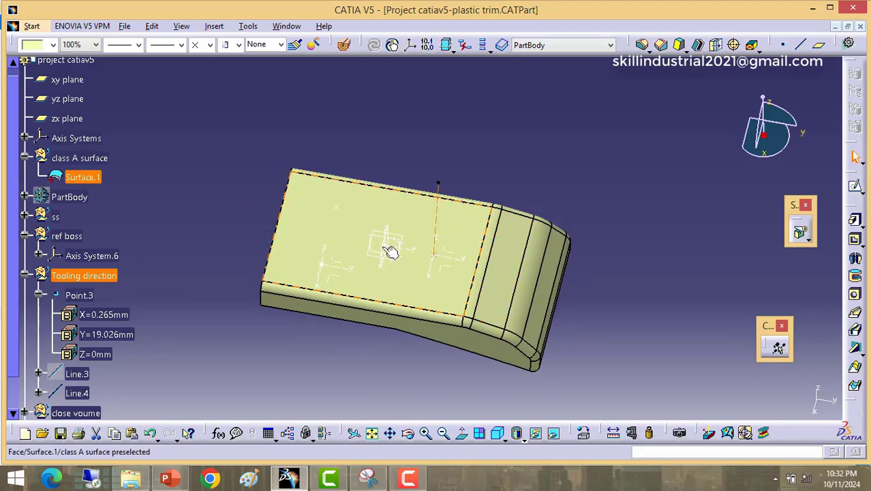
{"action": "middle_click_drag", "start_coordinate": [470, 305], "coordinate": [477, 219]}
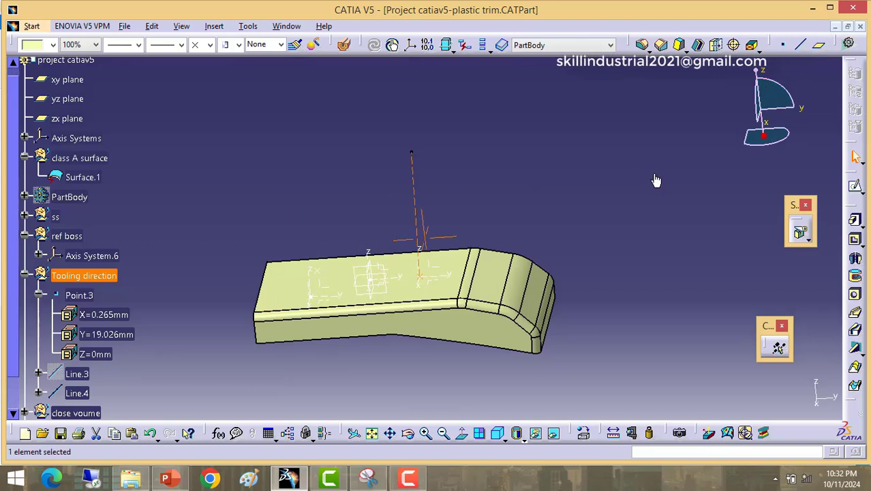
{"action": "middle_click_drag", "start_coordinate": [656, 180], "coordinate": [647, 198]}
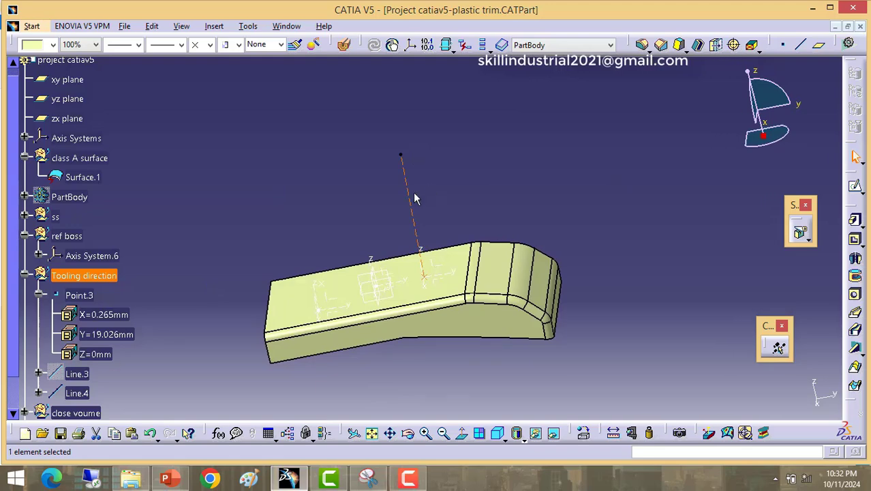
{"action": "middle_click_drag", "start_coordinate": [347, 176], "coordinate": [445, 250]}
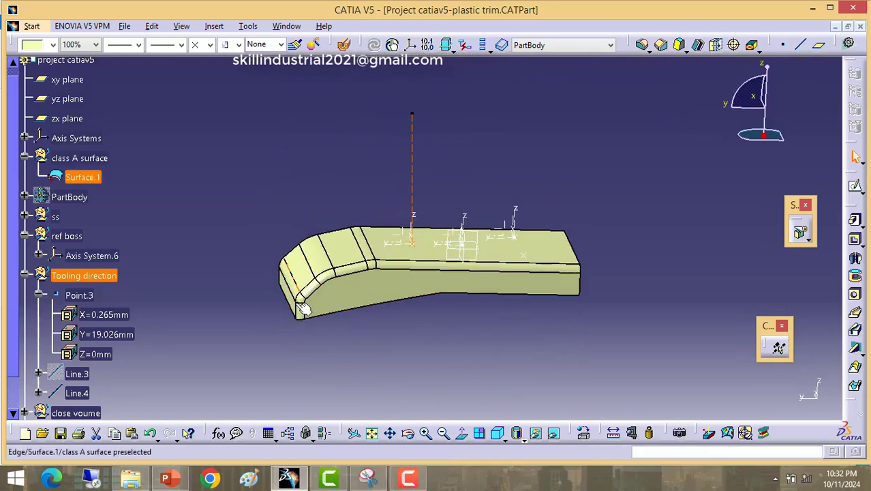
{"action": "middle_click_drag", "start_coordinate": [303, 308], "coordinate": [324, 295]}
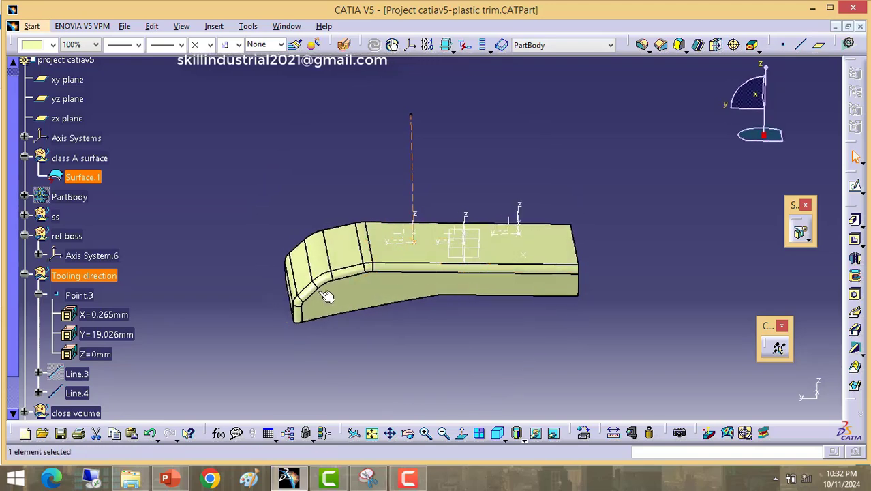
{"action": "middle_click_drag", "start_coordinate": [351, 196], "coordinate": [368, 212]}
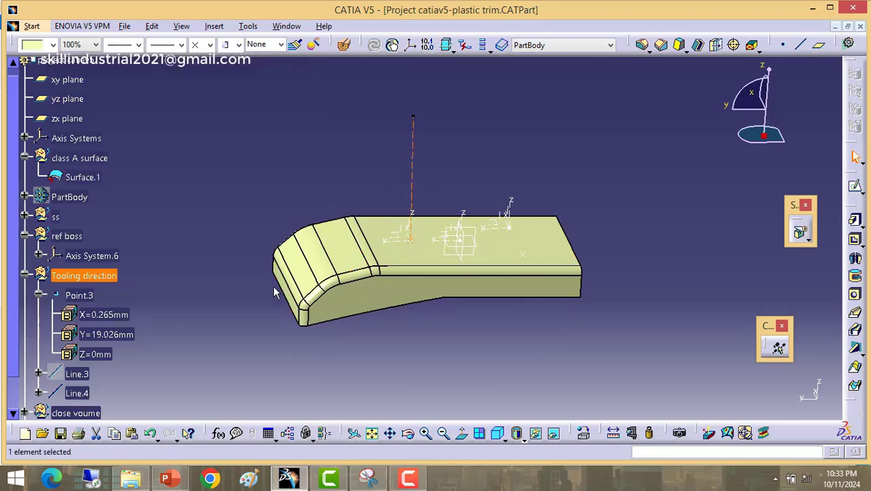
Show Line.3 in the Tooling direction set and compare its direction with Line.4 against the surface's end face
{"action": "middle_click_drag", "start_coordinate": [291, 300], "coordinate": [308, 256]}
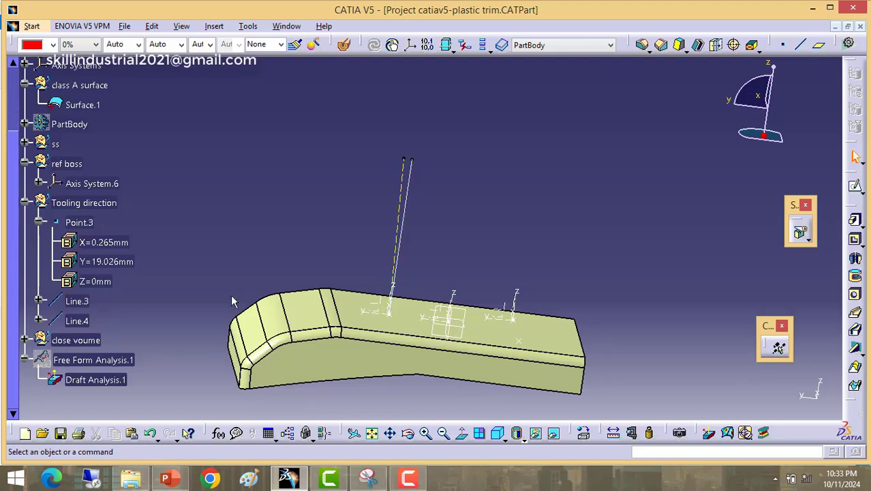
{"action": "middle_click_drag", "start_coordinate": [424, 247], "coordinate": [406, 229]}
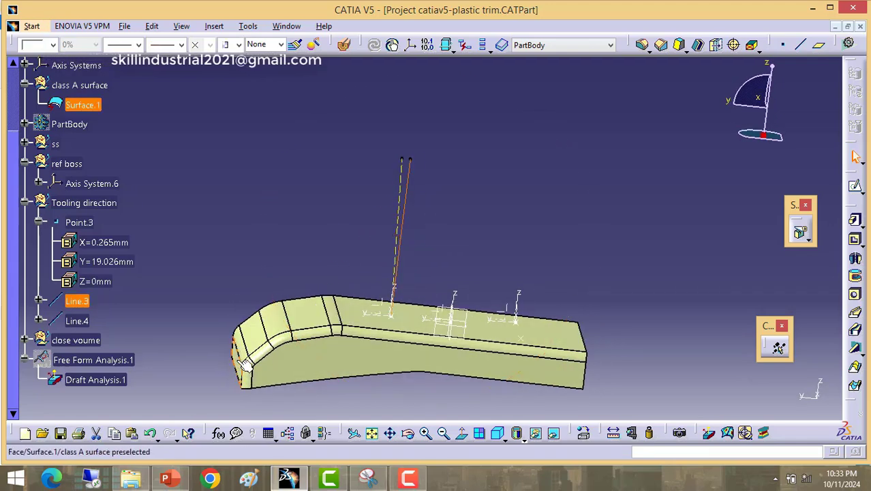
{"action": "middle_click_drag", "start_coordinate": [244, 366], "coordinate": [411, 184]}
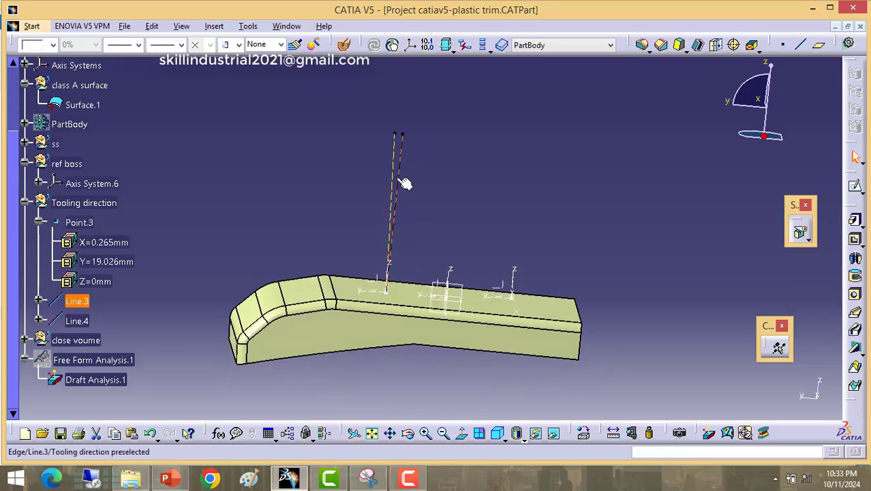
{"action": "left_click", "coordinate": [392, 184]}
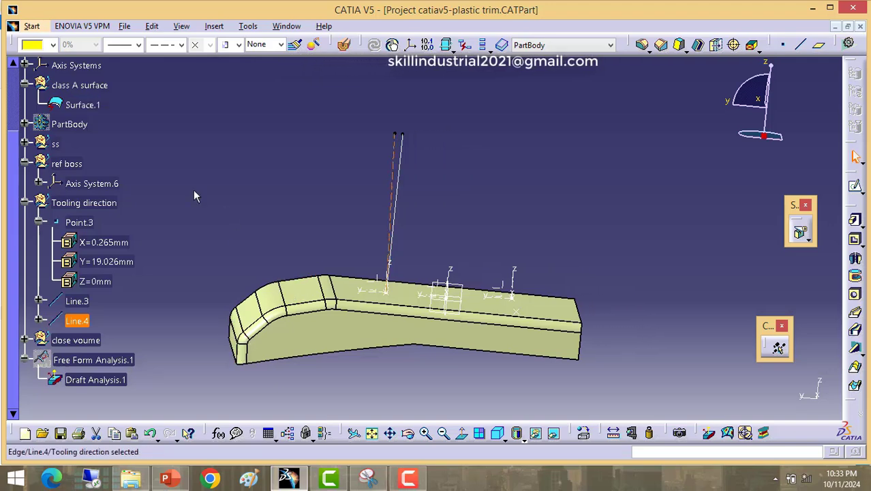
Show Free Form Analysis.1 and inspect the surface's end face relative to Line.3
{"action": "right_click", "coordinate": [89, 366]}
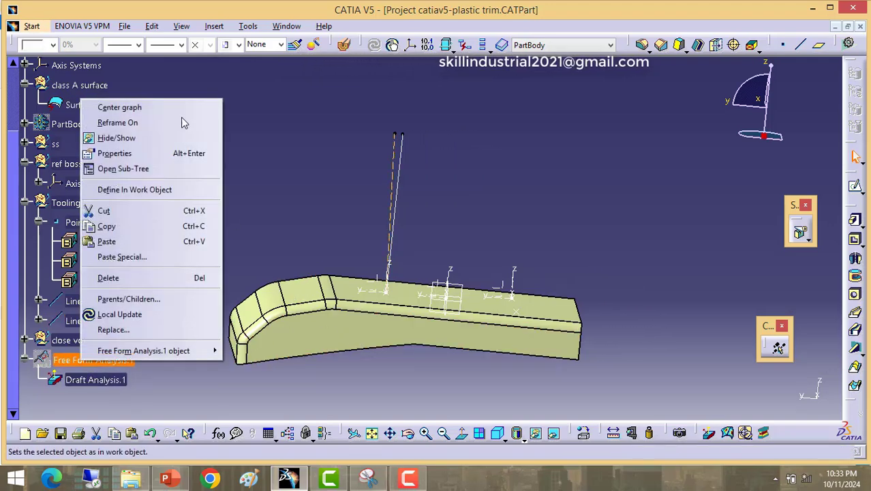
{"action": "left_click", "coordinate": [137, 136]}
{"action": "middle_click_drag", "start_coordinate": [247, 144], "coordinate": [140, 271]}
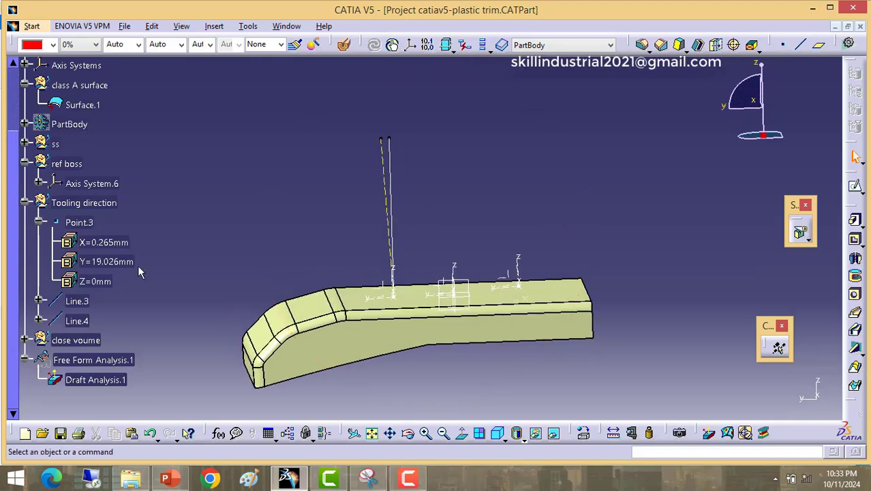
{"action": "middle_click_drag", "start_coordinate": [477, 225], "coordinate": [522, 205]}
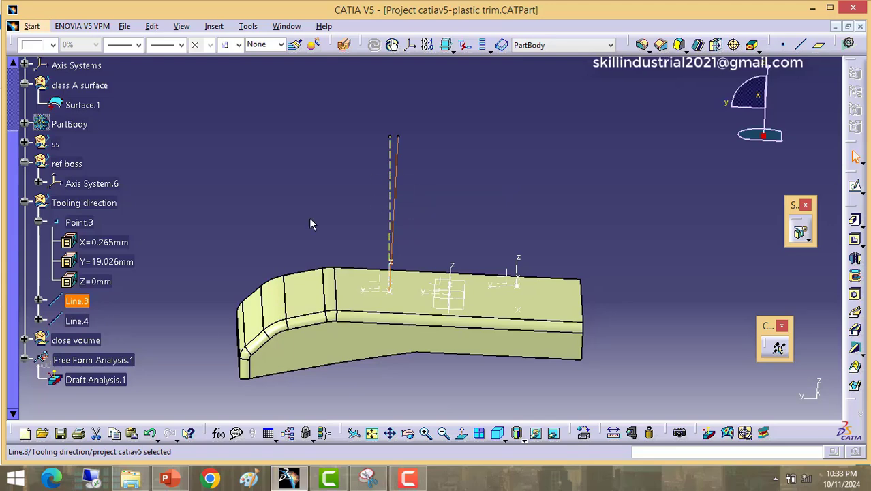
{"action": "middle_click_drag", "start_coordinate": [310, 225], "coordinate": [375, 307]}
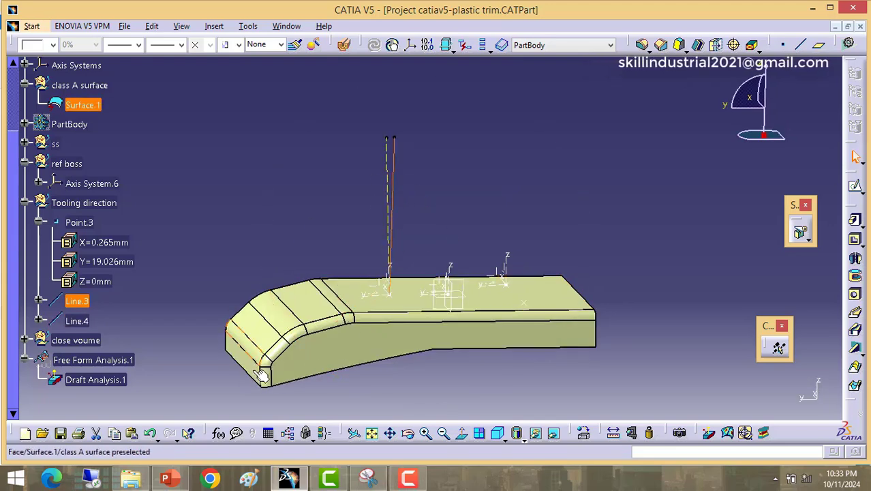
{"action": "middle_click_drag", "start_coordinate": [289, 384], "coordinate": [378, 366]}
Open Draft Analysis.1 for editing and switch the view to shading with material so the analysis colours display
{"action": "double_click", "coordinate": [108, 384]}
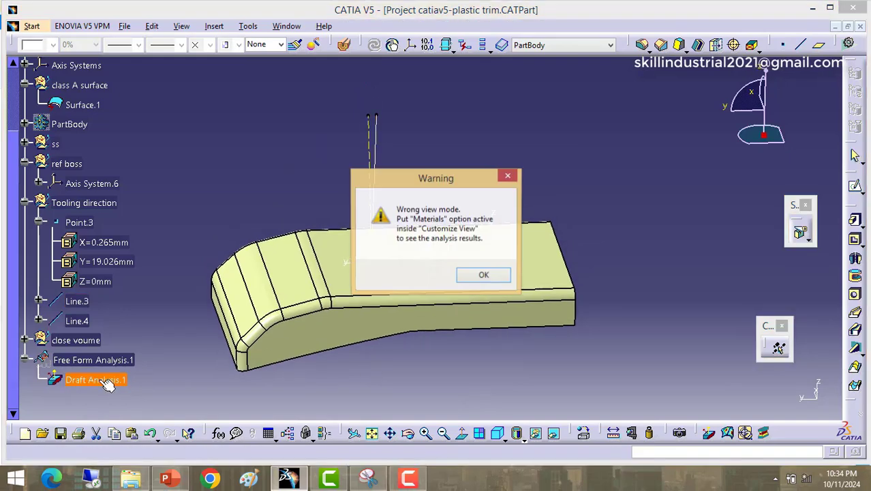
{"action": "left_click", "coordinate": [484, 275]}
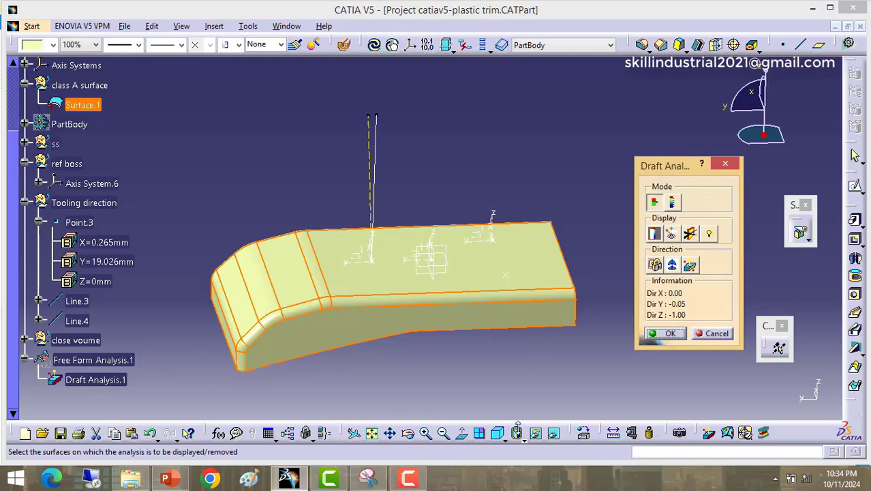
{"action": "left_click", "coordinate": [531, 441]}
{"action": "left_click", "coordinate": [535, 417]}
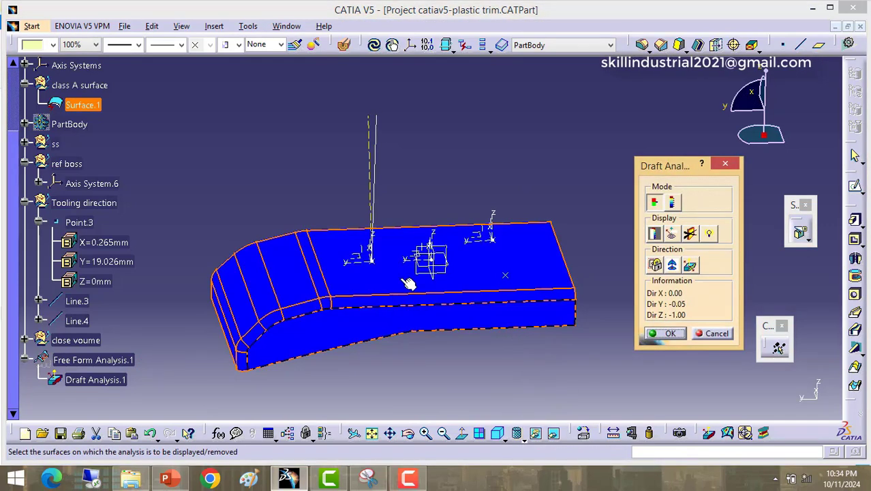
{"action": "middle_click_drag", "start_coordinate": [493, 310], "coordinate": [490, 348]}
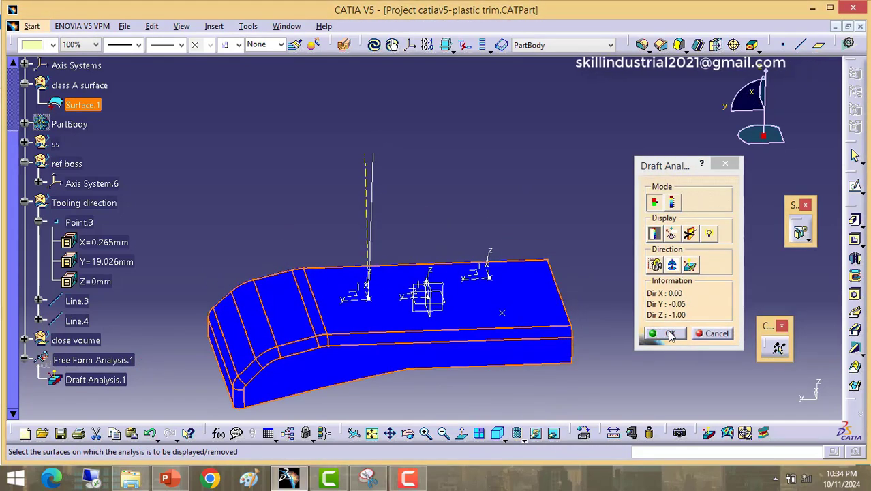
Activate the compass direction for the draft analysis, align the compass with Line.3, and inspect the surface's end face
{"action": "left_click", "coordinate": [672, 266]}
{"action": "left_click_drag", "start_coordinate": [427, 305], "coordinate": [414, 263]}
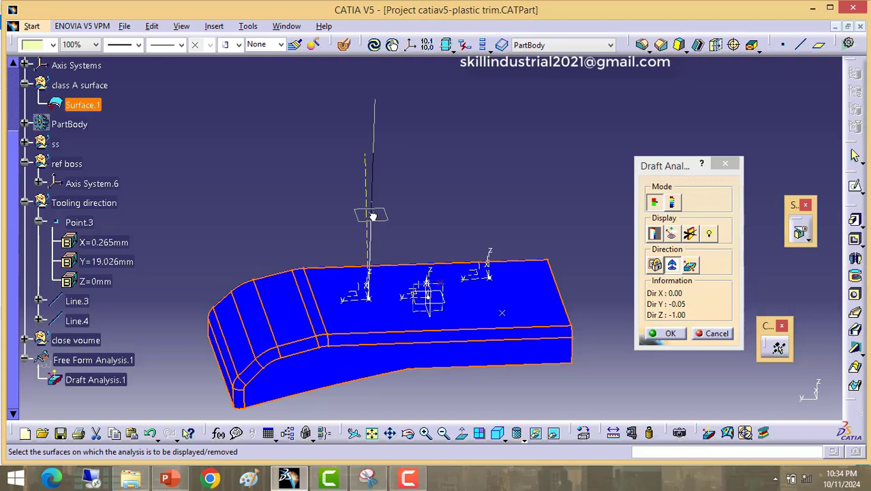
{"action": "left_click_drag", "start_coordinate": [374, 217], "coordinate": [355, 298]}
{"action": "middle_click_drag", "start_coordinate": [361, 298], "coordinate": [376, 271]}
{"action": "left_click_drag", "start_coordinate": [690, 165], "coordinate": [719, 192]}
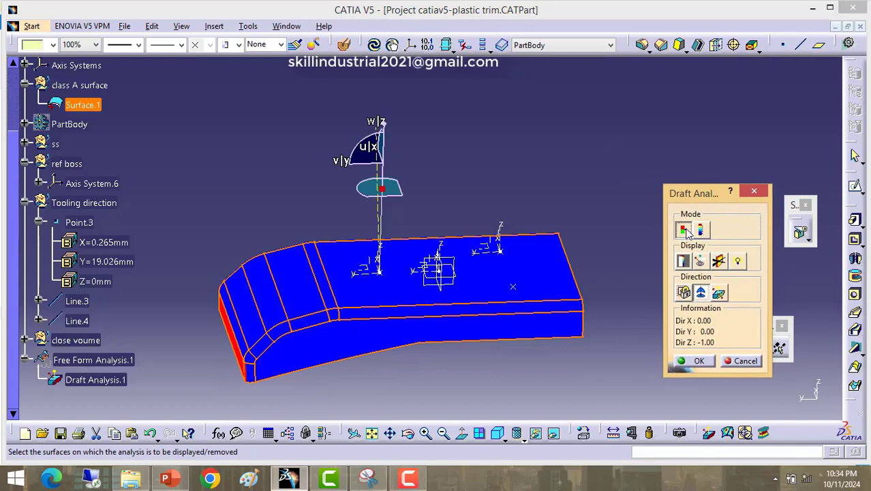
{"action": "middle_click_drag", "start_coordinate": [518, 205], "coordinate": [382, 273]}
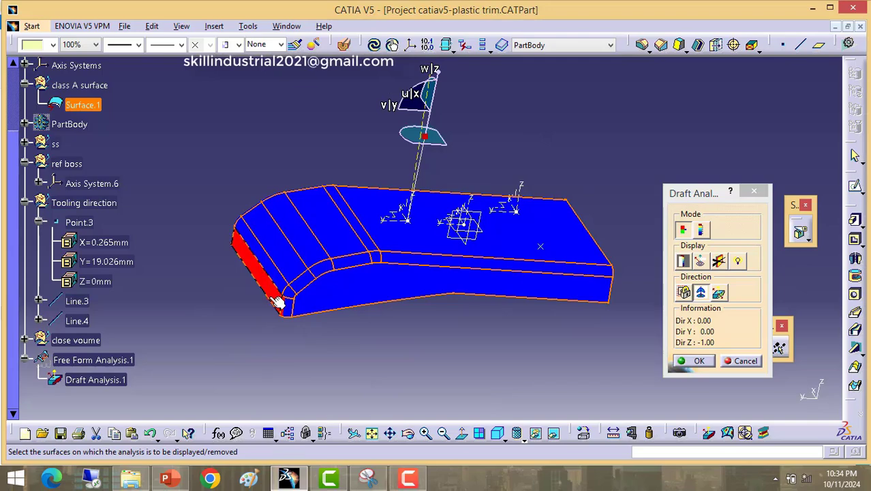
{"action": "middle_click_drag", "start_coordinate": [463, 282], "coordinate": [477, 205]}
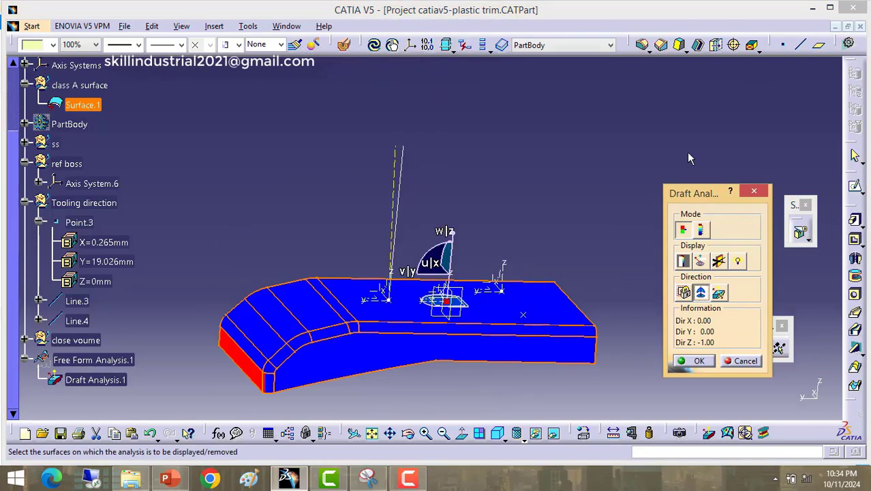
Realign the compass with Line.4 as the draft direction and inspect the draft colours on the surface's walls
{"action": "left_click_drag", "start_coordinate": [446, 300], "coordinate": [414, 247]}
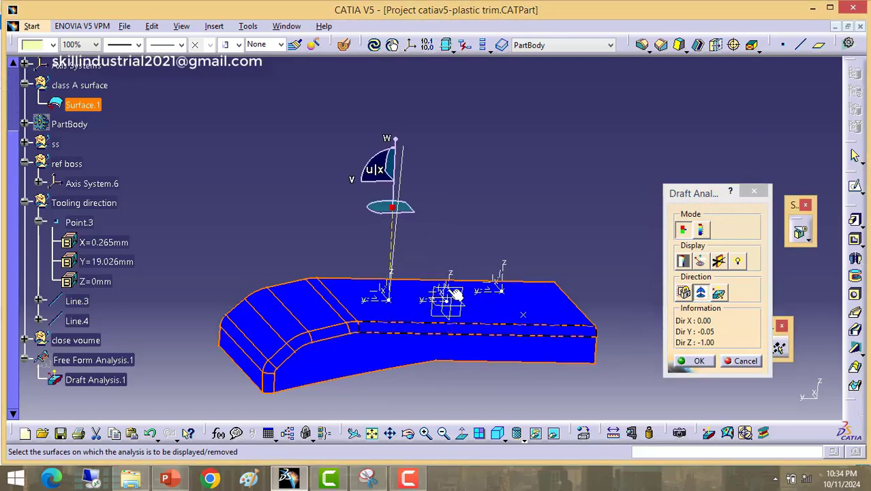
{"action": "middle_click_drag", "start_coordinate": [448, 276], "coordinate": [415, 241]}
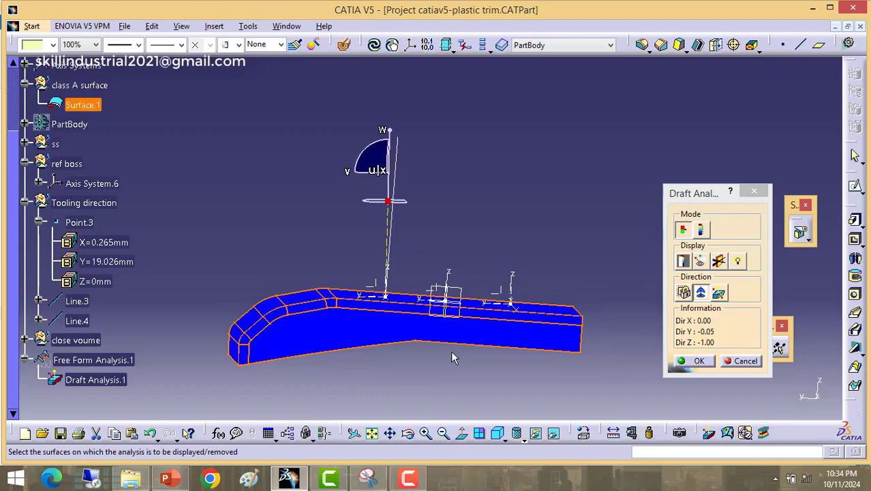
{"action": "middle_click_drag", "start_coordinate": [331, 377], "coordinate": [333, 280]}
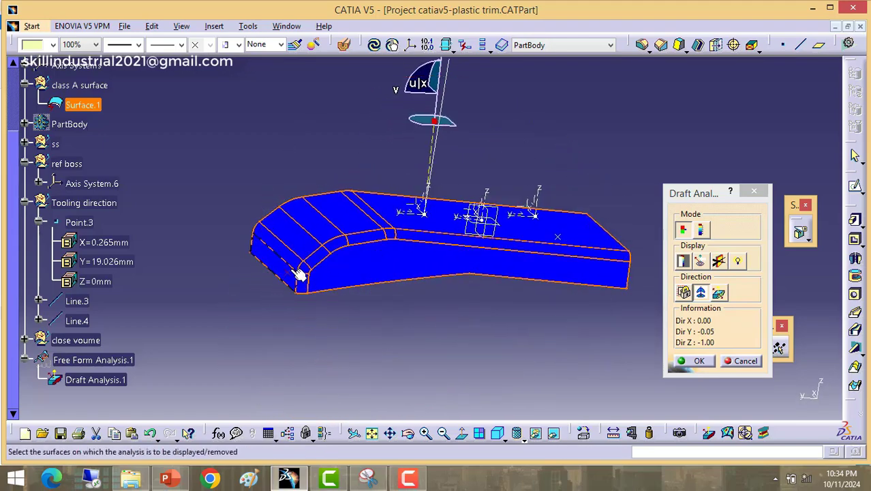
{"action": "middle_click_drag", "start_coordinate": [405, 282], "coordinate": [284, 283]}
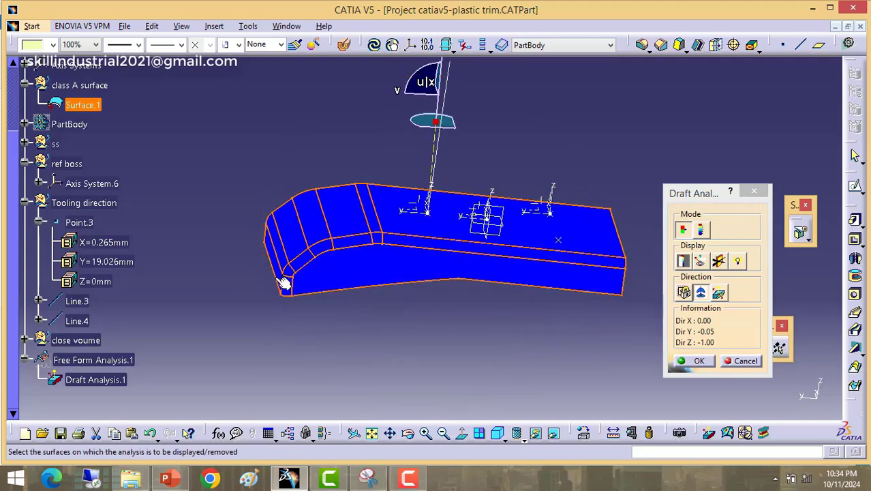
Inspect the surface's draft colours along the Line.4 direction and accept the draft analysis settings
{"action": "middle_click_drag", "start_coordinate": [447, 328], "coordinate": [434, 197]}
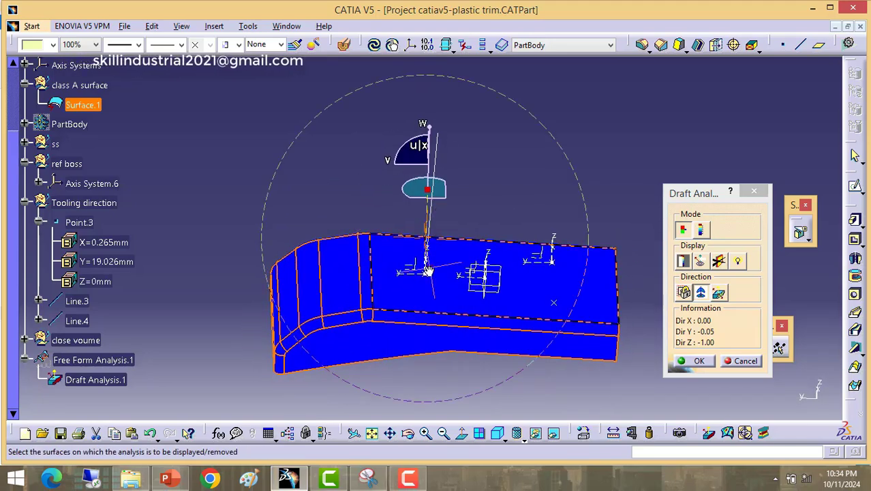
{"action": "middle_click_drag", "start_coordinate": [427, 270], "coordinate": [431, 207]}
{"action": "middle_click_drag", "start_coordinate": [436, 241], "coordinate": [621, 361]}
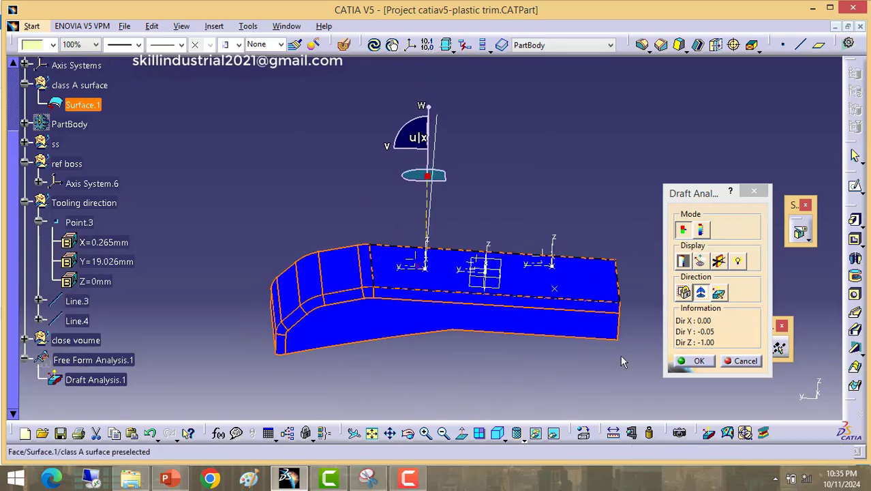
{"action": "left_click", "coordinate": [694, 360]}
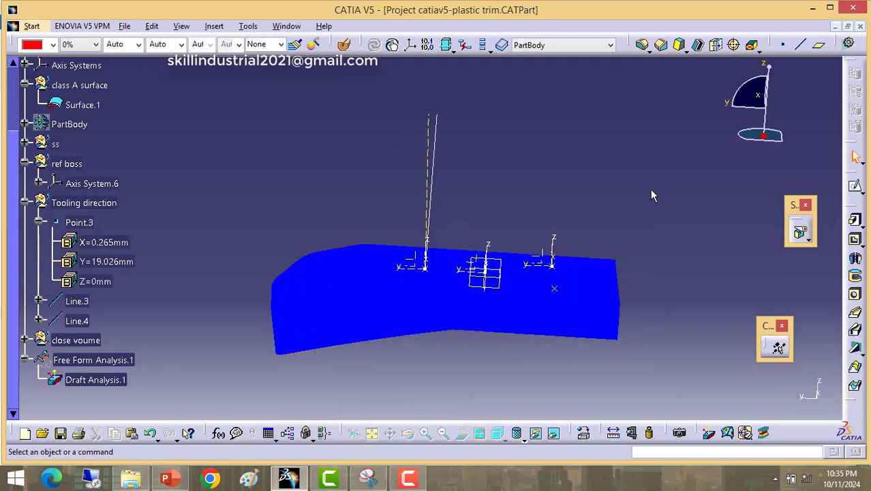
Hide Line.3 so that only Line.4 represents the tooling direction
{"action": "right_click", "coordinate": [76, 302]}
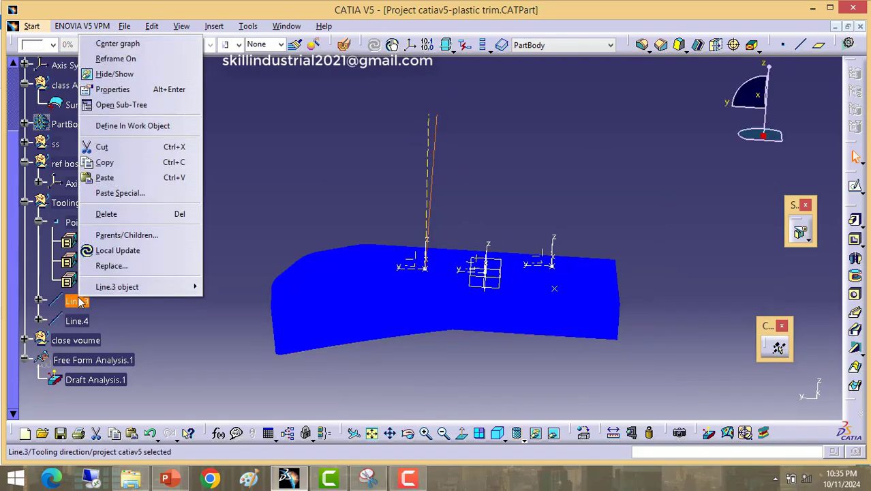
{"action": "left_click", "coordinate": [115, 73]}
{"action": "left_click", "coordinate": [443, 205]}
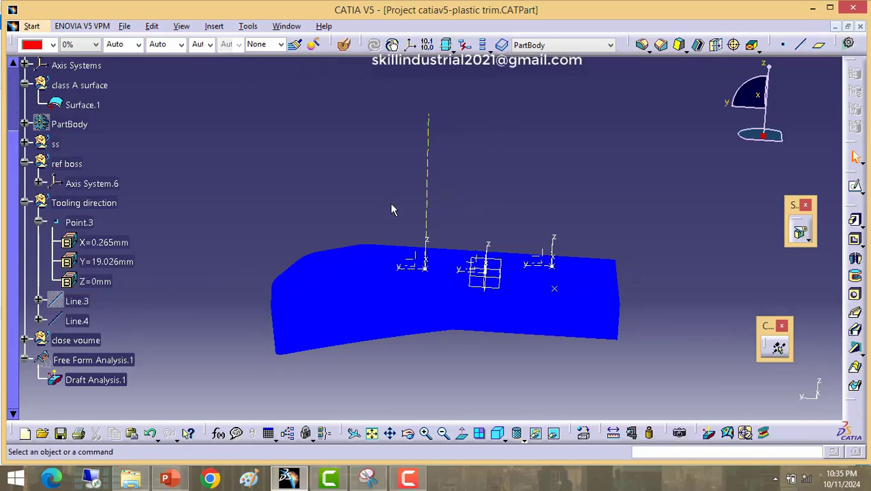
{"action": "middle_click_drag", "start_coordinate": [374, 219], "coordinate": [355, 248]}
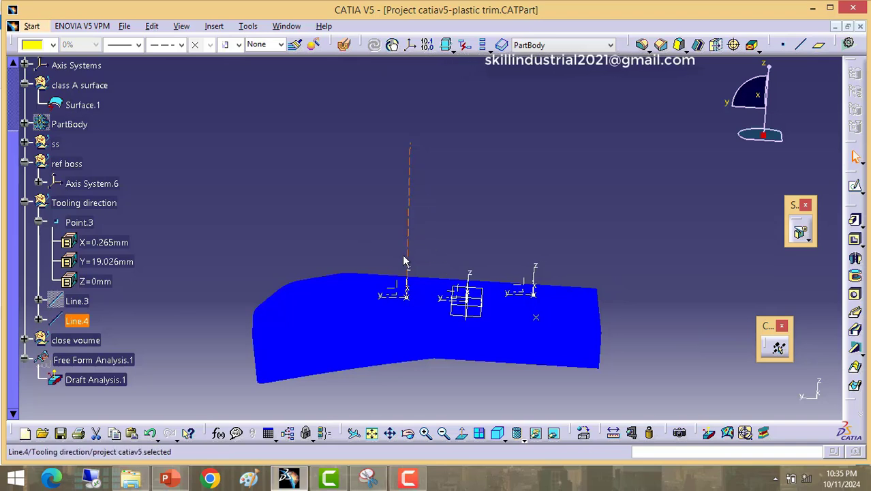
{"action": "middle_click_drag", "start_coordinate": [404, 261], "coordinate": [399, 221]}
Hide Free Form Analysis.1 and switch the view to shading with edges on the class A surface
{"action": "right_click", "coordinate": [99, 362]}
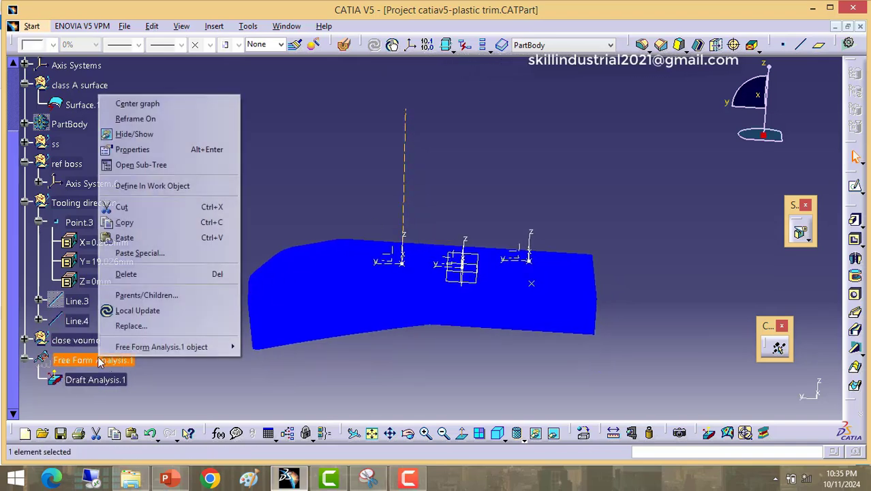
{"action": "left_click", "coordinate": [135, 134]}
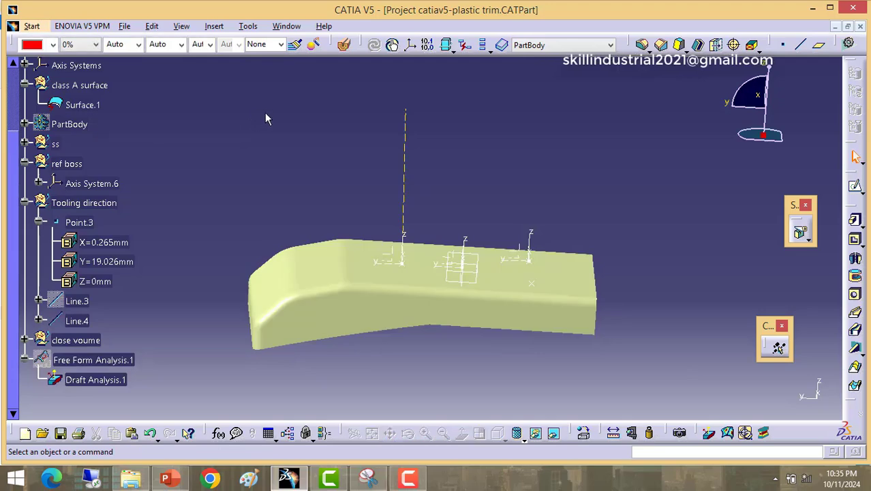
{"action": "left_click", "coordinate": [525, 440]}
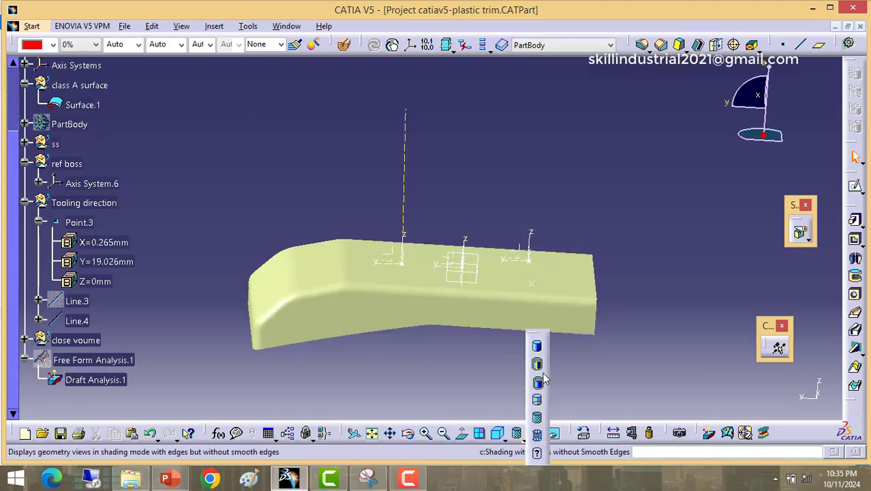
{"action": "middle_click_drag", "start_coordinate": [426, 194], "coordinate": [402, 205]}
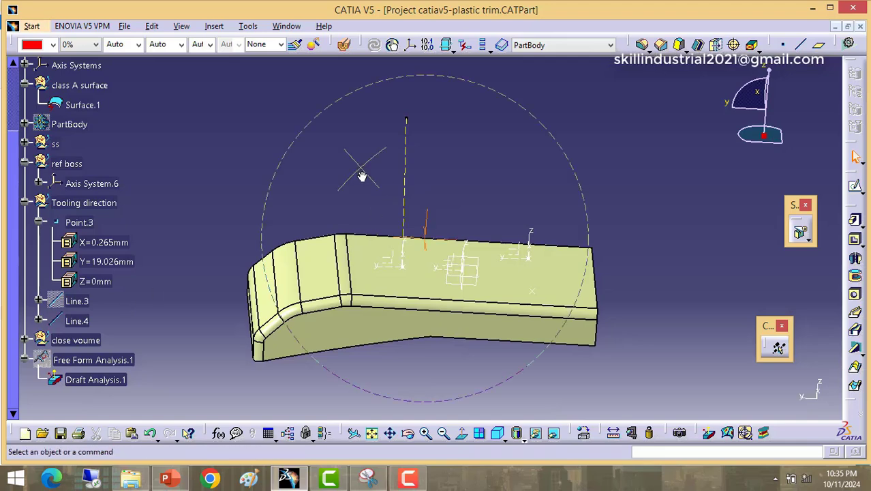
{"action": "middle_click_drag", "start_coordinate": [361, 178], "coordinate": [432, 165]}
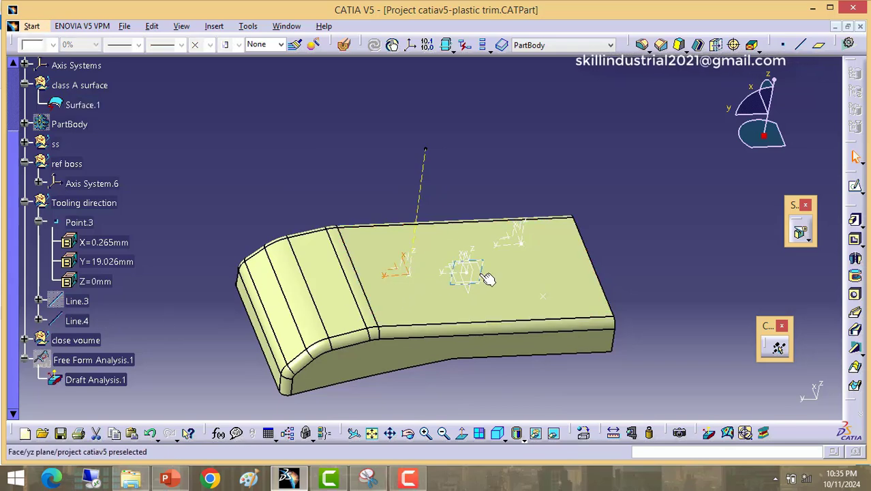
Open the definition of the axis system at Point.3 and review its origin and Z axis references in the tree
{"action": "middle_click_drag", "start_coordinate": [487, 278], "coordinate": [350, 259]}
{"action": "scroll", "coordinate": [87, 263], "scroll_direction": "up", "scroll_amount": 5}
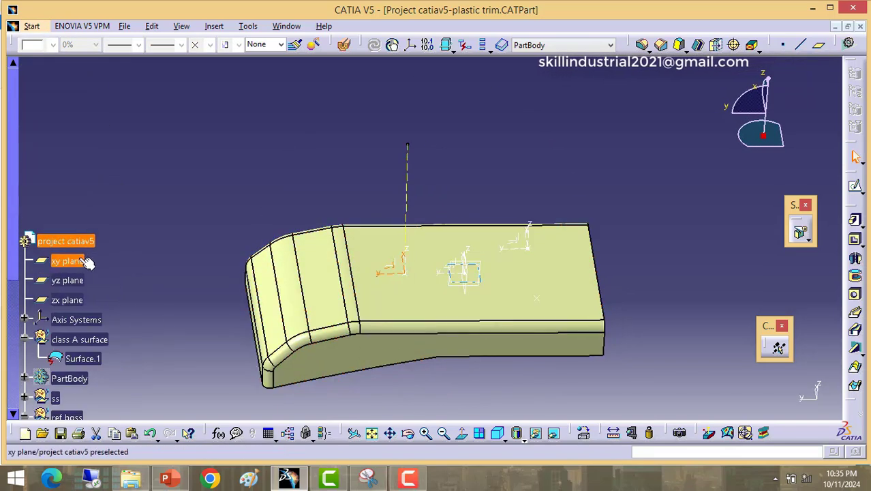
{"action": "scroll", "coordinate": [88, 262], "scroll_direction": "down", "scroll_amount": 5}
{"action": "middle_click_drag", "start_coordinate": [404, 276], "coordinate": [462, 247]}
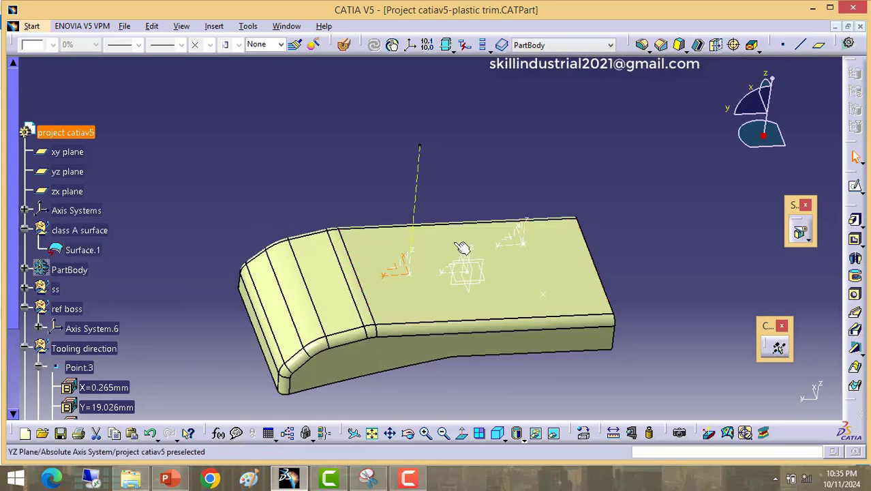
{"action": "double_click", "coordinate": [407, 269]}
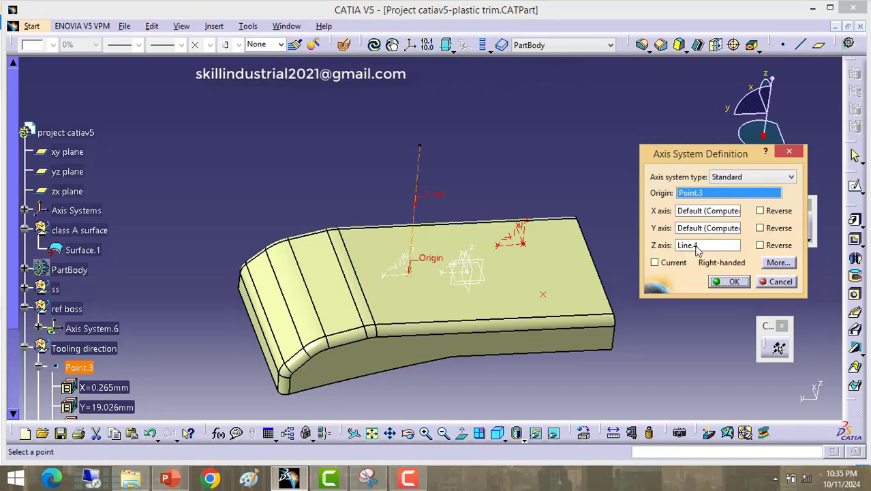
{"action": "scroll", "coordinate": [92, 353], "scroll_direction": "down", "scroll_amount": 3}
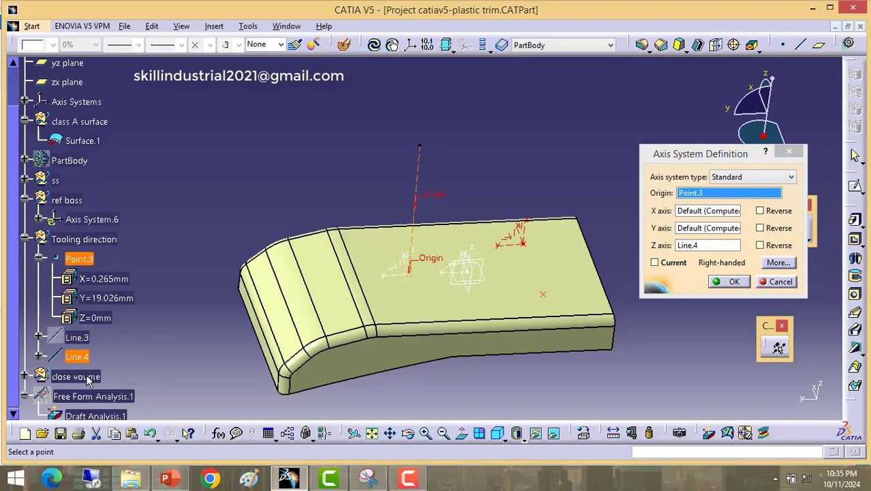
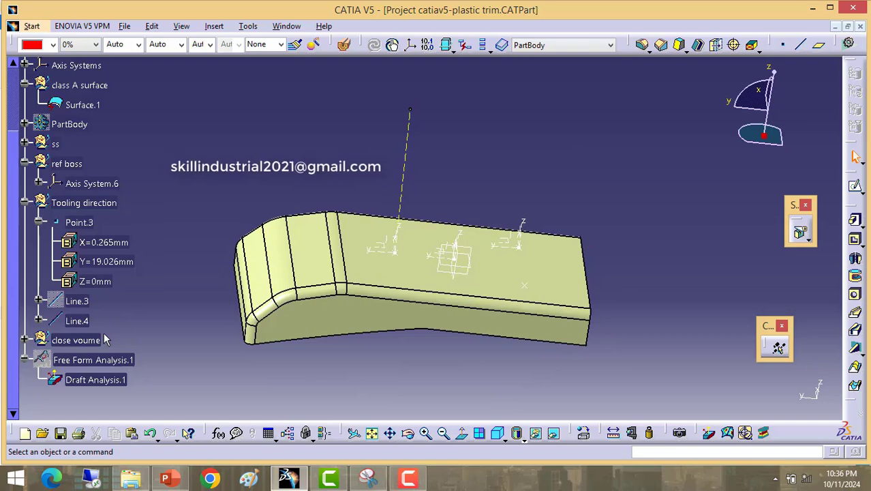
Expand the close voume set and examine its claas a, class b and class c subsets alongside Surface.1
{"action": "left_click", "coordinate": [72, 339]}
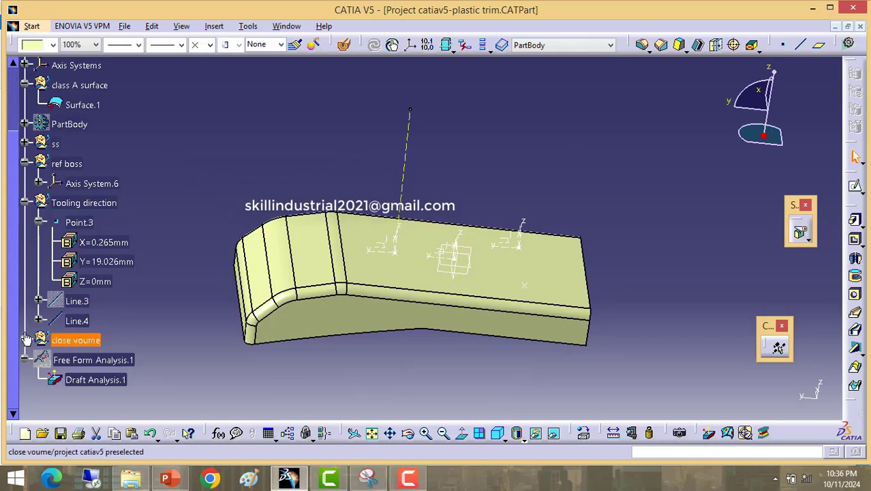
{"action": "left_click", "coordinate": [26, 339]}
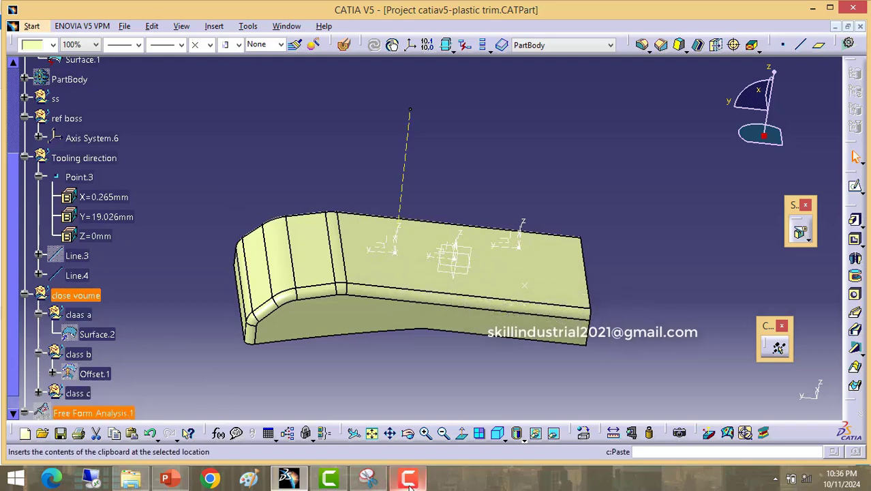
{"action": "left_click", "coordinate": [88, 412]}
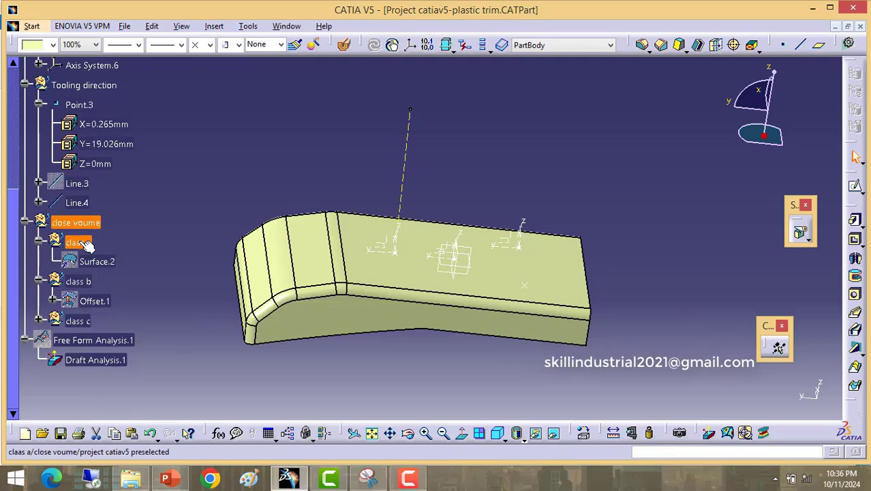
{"action": "scroll", "coordinate": [98, 286], "scroll_direction": "up", "scroll_amount": 5}
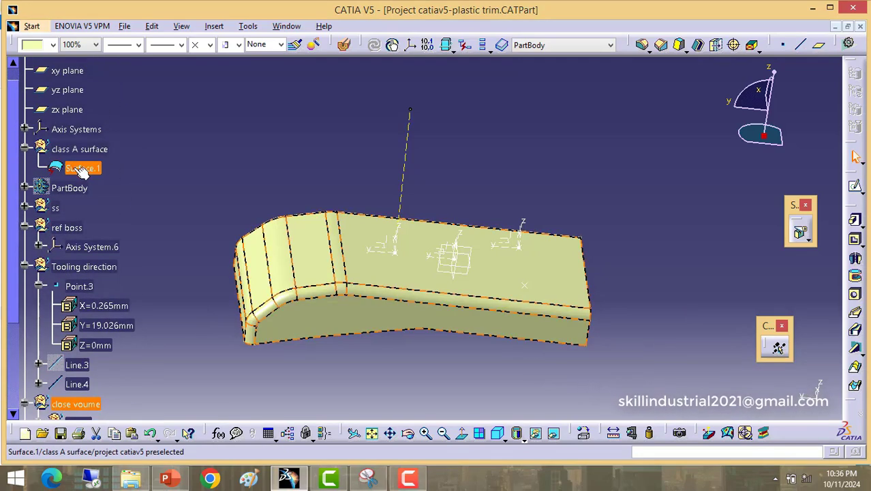
{"action": "scroll", "coordinate": [91, 170], "scroll_direction": "down", "scroll_amount": 4}
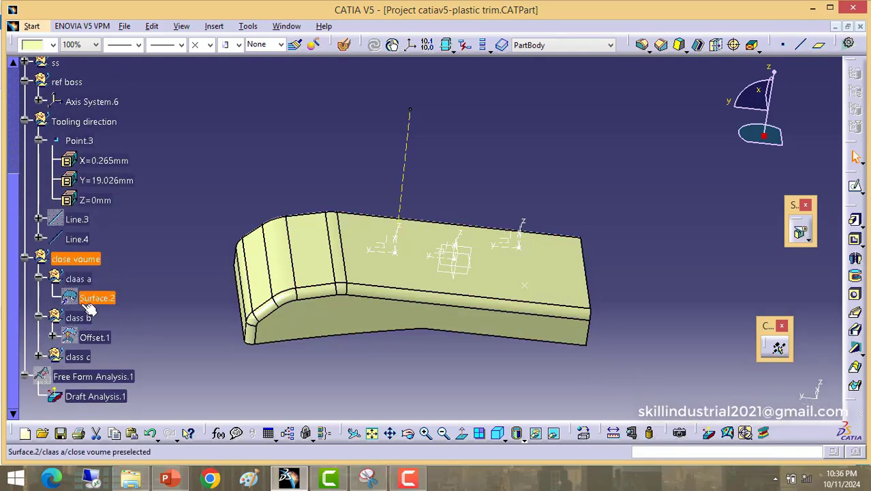
{"action": "scroll", "coordinate": [80, 247], "scroll_direction": "up", "scroll_amount": 5}
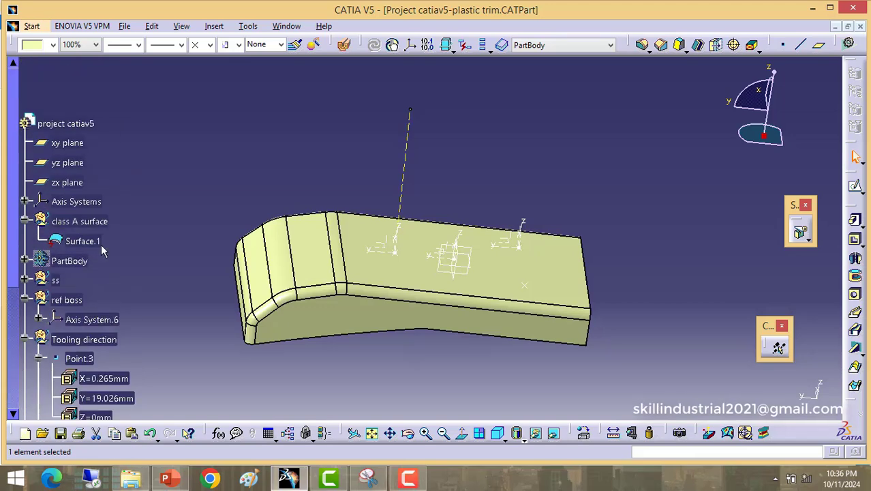
{"action": "scroll", "coordinate": [96, 259], "scroll_direction": "down", "scroll_amount": 4}
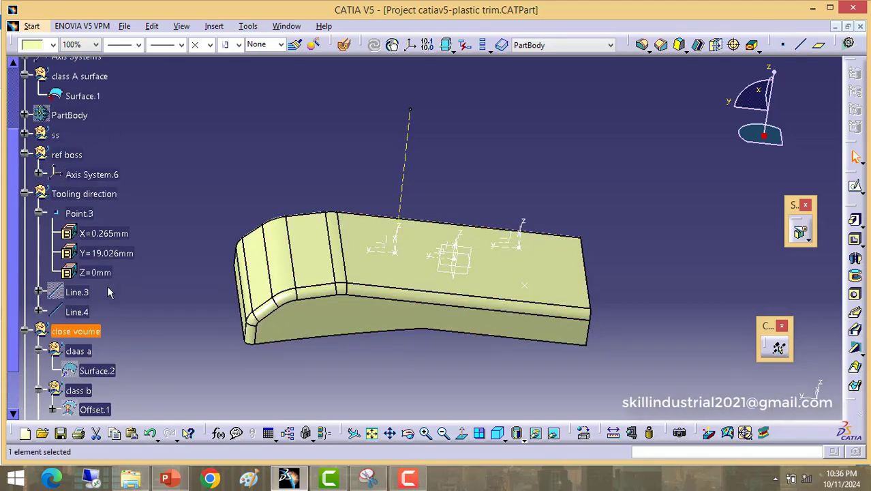
{"action": "scroll", "coordinate": [89, 320], "scroll_direction": "down", "scroll_amount": 1}
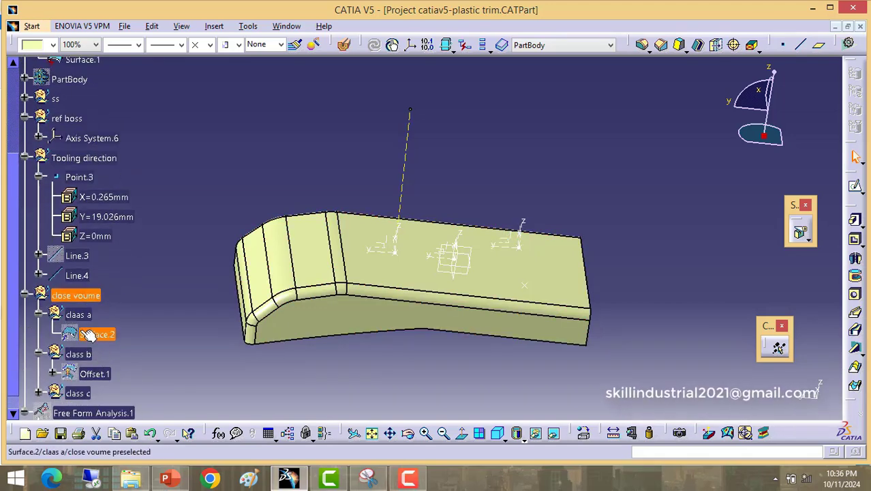
{"action": "scroll", "coordinate": [111, 339], "scroll_direction": "down", "scroll_amount": 2}
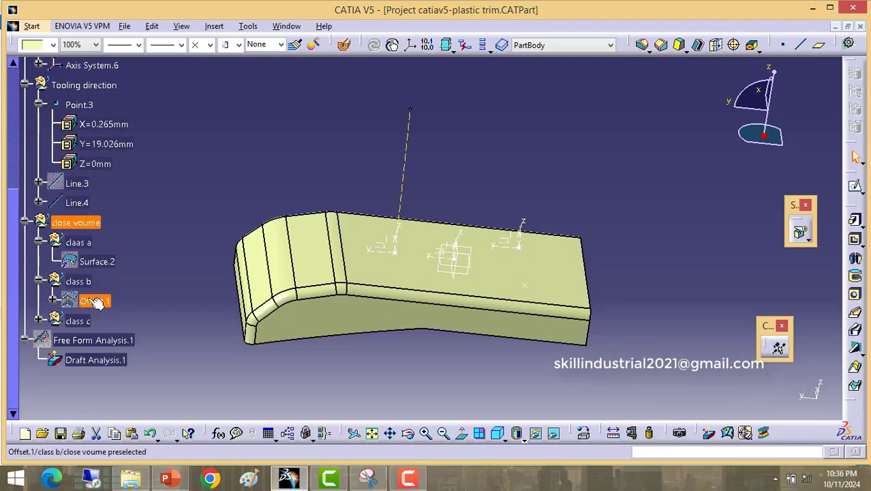
Show Offset.1 from the class b set and inspect it beneath the class A surface
{"action": "right_click", "coordinate": [95, 302]}
{"action": "left_click", "coordinate": [136, 76]}
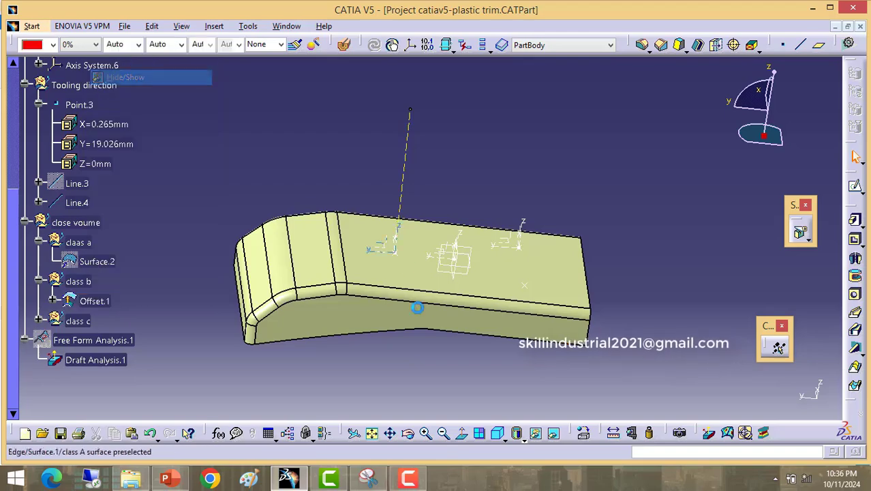
{"action": "middle_click_drag", "start_coordinate": [396, 340], "coordinate": [314, 220]}
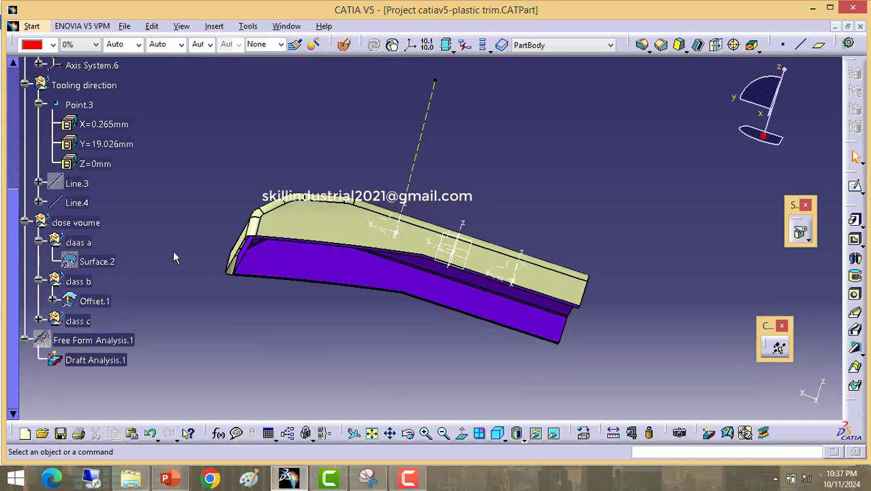
{"action": "middle_click_drag", "start_coordinate": [343, 162], "coordinate": [419, 239]}
Show Join.4 from the class c set and collapse that set in the tree
{"action": "left_click", "coordinate": [39, 321]}
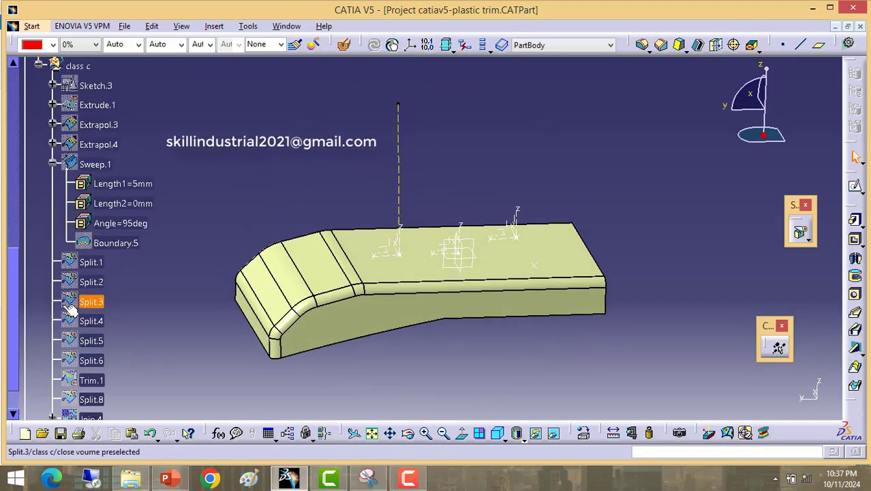
{"action": "scroll", "coordinate": [71, 308], "scroll_direction": "up", "scroll_amount": 3}
{"action": "left_click", "coordinate": [39, 211]}
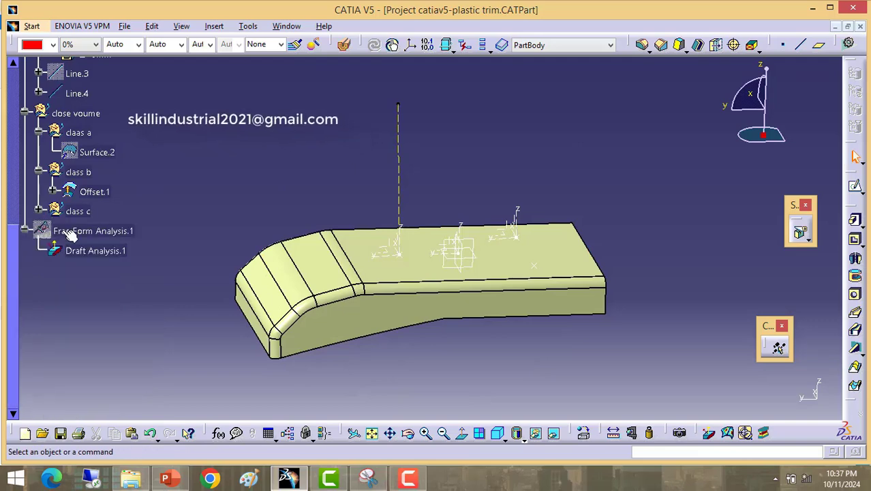
{"action": "left_click", "coordinate": [39, 211]}
{"action": "scroll", "coordinate": [69, 170], "scroll_direction": "up", "scroll_amount": 3}
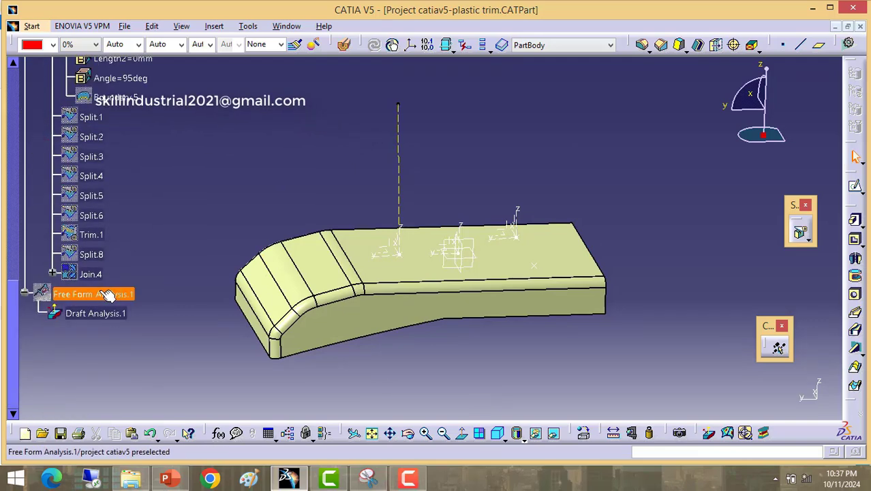
{"action": "right_click", "coordinate": [87, 274]}
{"action": "left_click", "coordinate": [311, 141]}
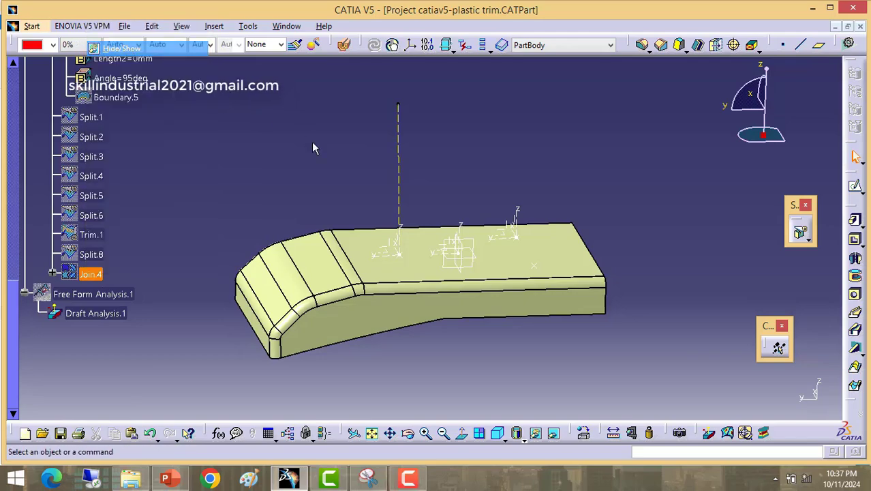
{"action": "scroll", "coordinate": [122, 238], "scroll_direction": "up", "scroll_amount": 5}
{"action": "scroll", "coordinate": [114, 250], "scroll_direction": "up", "scroll_amount": 4}
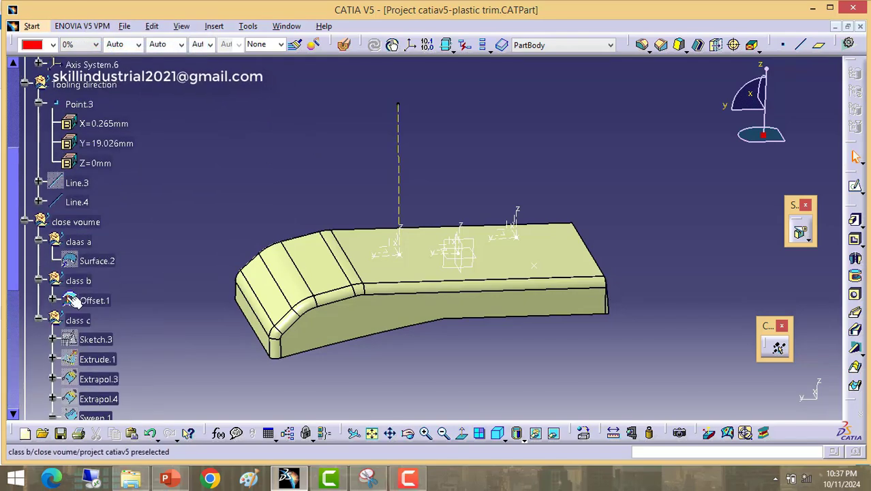
{"action": "left_click", "coordinate": [39, 319]}
Inspect the trim's underside and the Join.4 rim that connects the class A and class B surfaces
{"action": "middle_click_drag", "start_coordinate": [416, 326], "coordinate": [385, 213]}
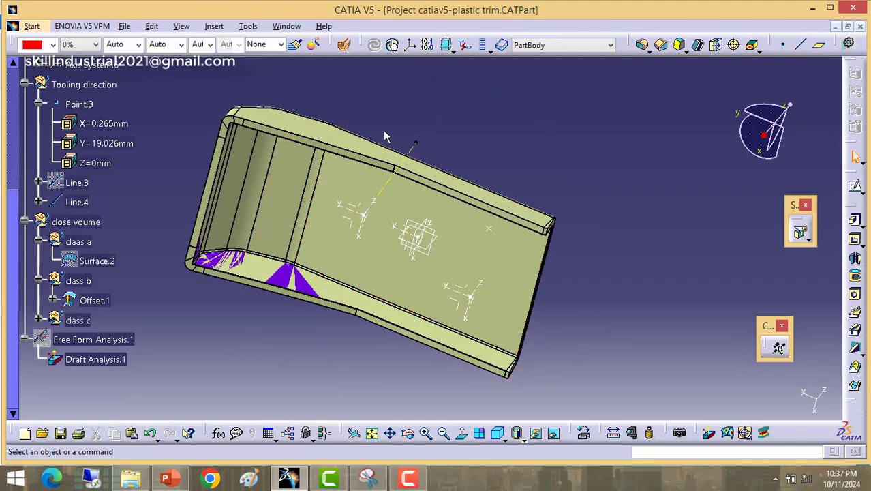
{"action": "middle_click_drag", "start_coordinate": [326, 178], "coordinate": [322, 209]}
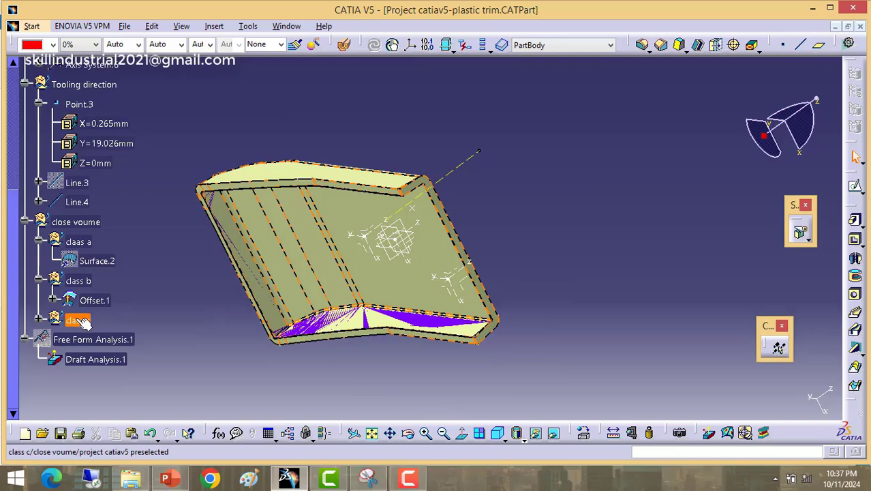
{"action": "middle_click_drag", "start_coordinate": [402, 198], "coordinate": [421, 109]}
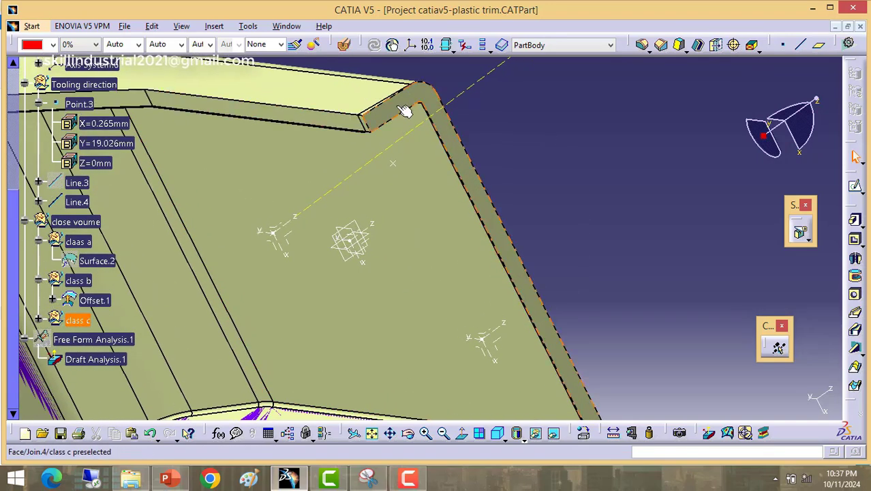
Expand the class c set and review the elements joined in Join.4's definition, keeping its settings
{"action": "middle_click_drag", "start_coordinate": [308, 182], "coordinate": [364, 286]}
{"action": "scroll", "coordinate": [348, 321], "scroll_direction": "up", "scroll_amount": 2}
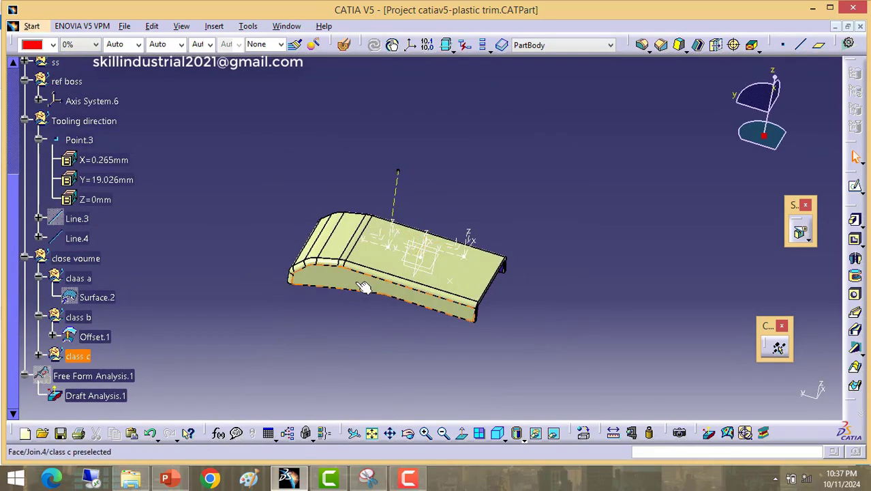
{"action": "left_click", "coordinate": [38, 356]}
{"action": "scroll", "coordinate": [90, 347], "scroll_direction": "down", "scroll_amount": 4}
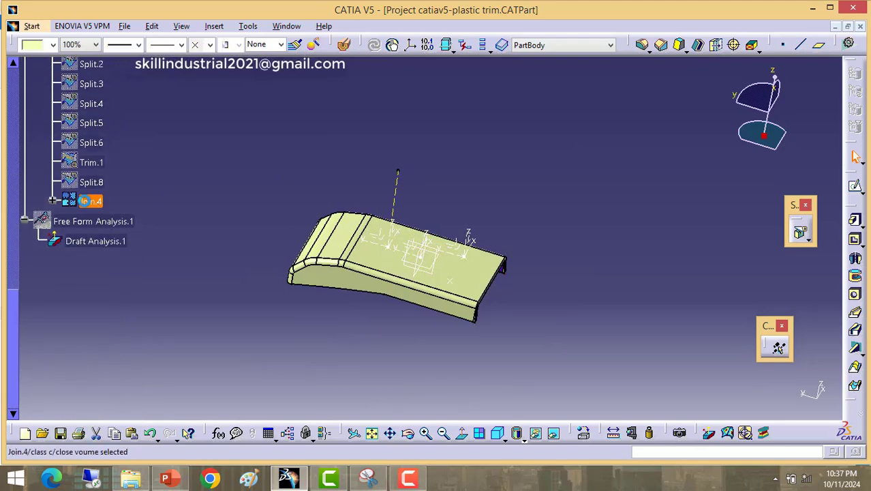
{"action": "double_click", "coordinate": [364, 280]}
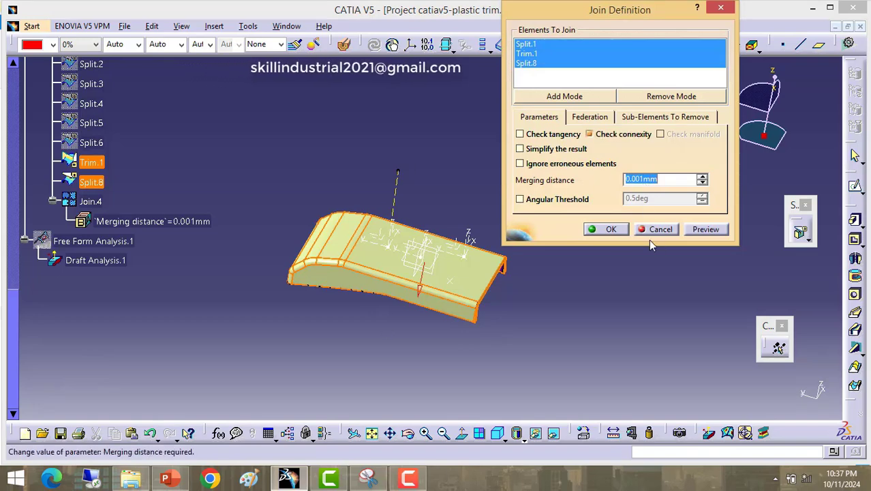
{"action": "left_click", "coordinate": [610, 229]}
{"action": "scroll", "coordinate": [104, 313], "scroll_direction": "up", "scroll_amount": 3}
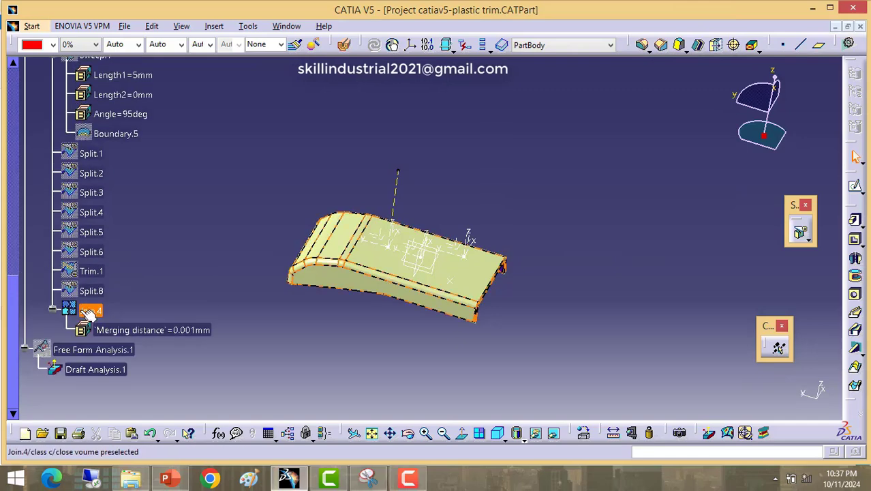
{"action": "left_click", "coordinate": [102, 312]}
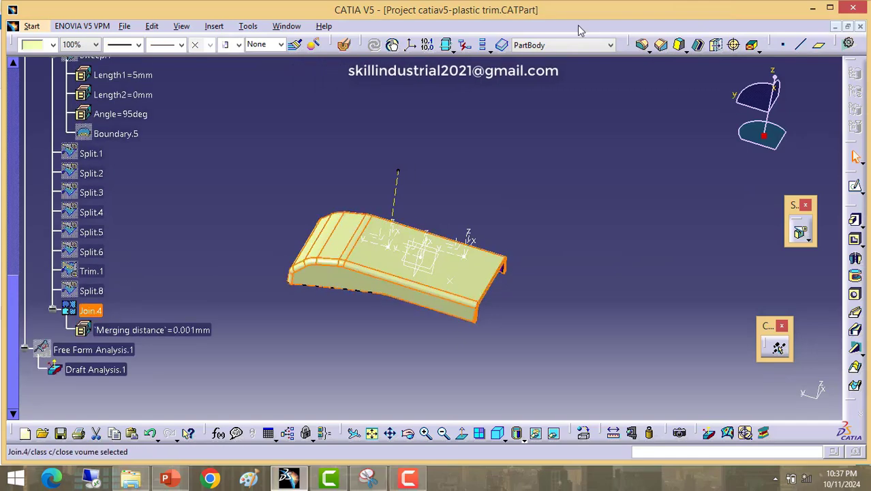
{"action": "left_click", "coordinate": [599, 119]}
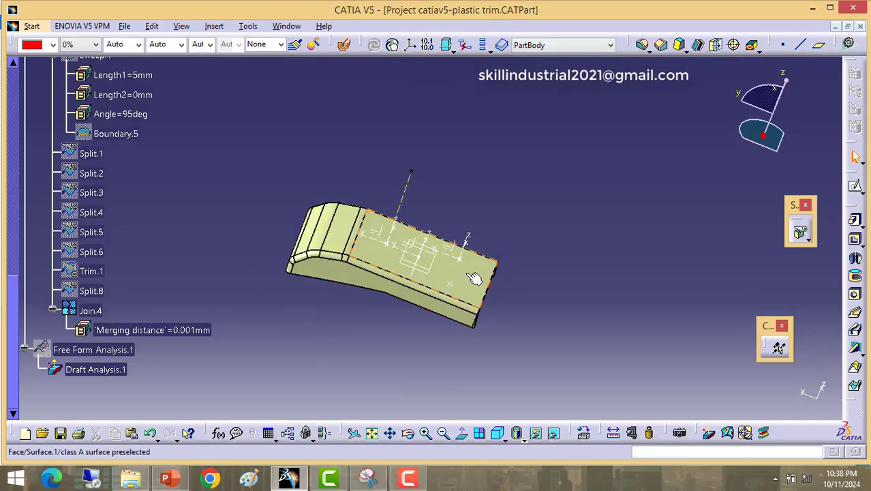
{"action": "middle_click_drag", "start_coordinate": [450, 228], "coordinate": [440, 217]}
{"action": "scroll", "coordinate": [164, 283], "scroll_direction": "up", "scroll_amount": 5}
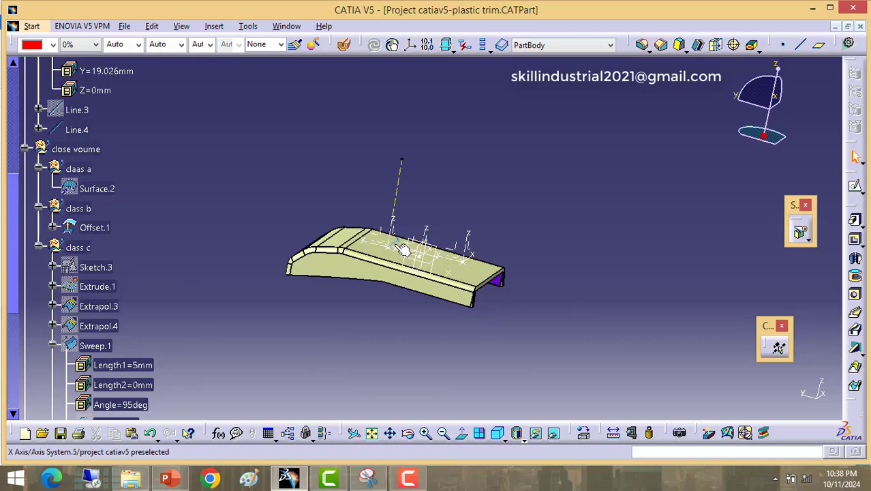
{"action": "left_click", "coordinate": [809, 239]}
{"action": "left_click", "coordinate": [825, 247]}
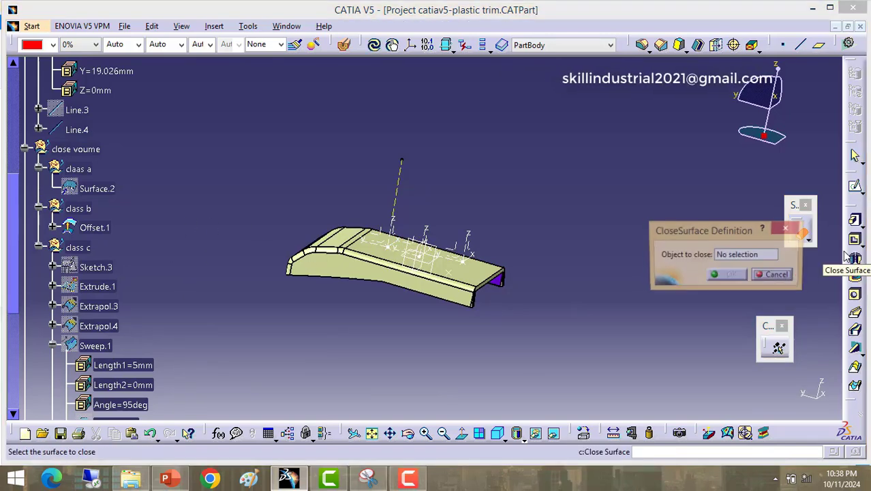
{"action": "left_click", "coordinate": [777, 276]}
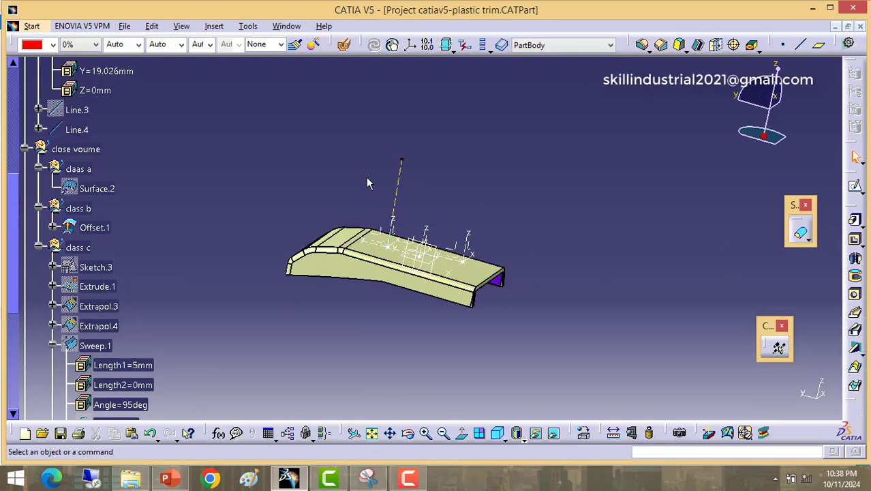
Collapse the Tooling direction and close voume sets and hide the close voume set
{"action": "middle_click_drag", "start_coordinate": [366, 183], "coordinate": [320, 171]}
{"action": "scroll", "coordinate": [110, 225], "scroll_direction": "up", "scroll_amount": 4}
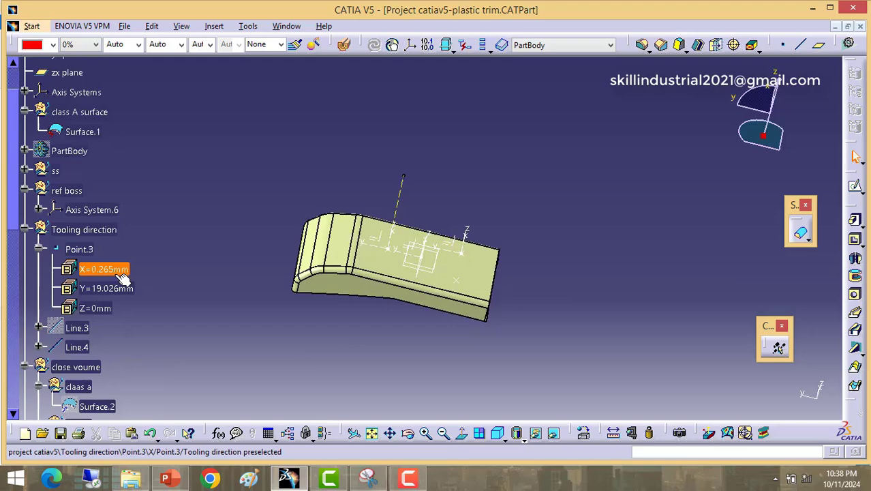
{"action": "left_click", "coordinate": [25, 229]}
{"action": "left_click", "coordinate": [24, 248]}
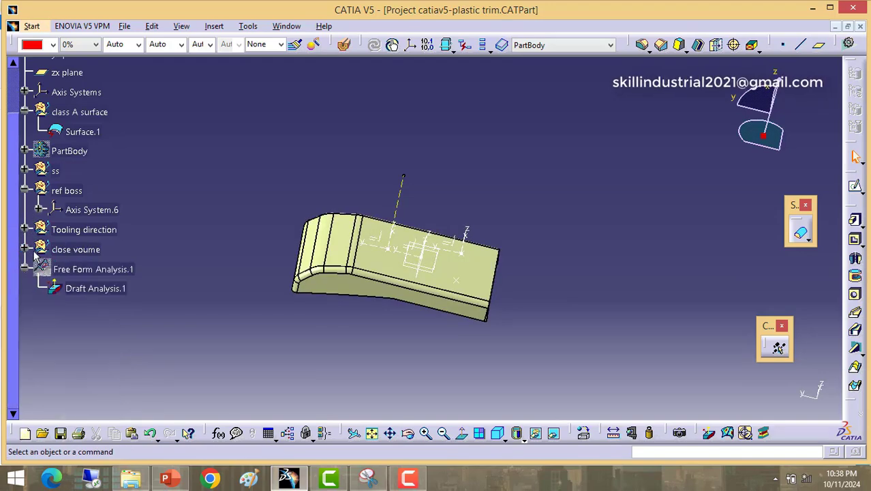
{"action": "right_click", "coordinate": [85, 249]}
{"action": "left_click", "coordinate": [133, 244]}
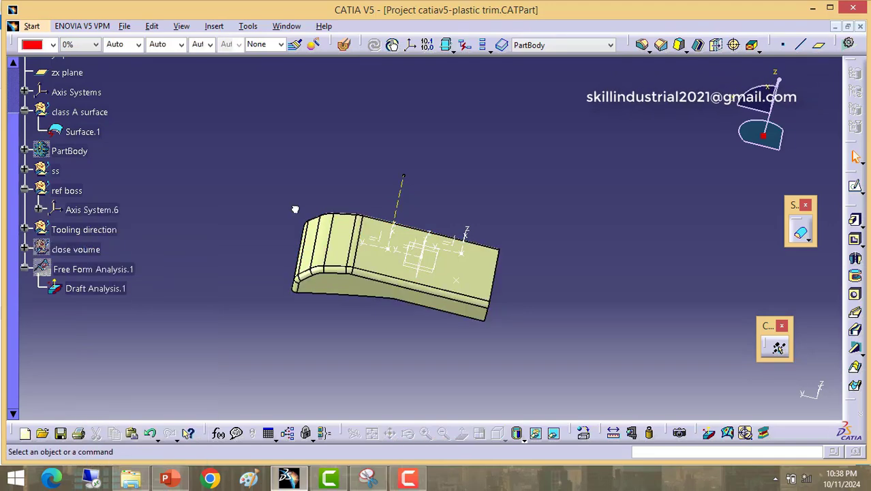
Hide Surface.1 of the class A surface set and show the PartBody solid instead
{"action": "left_click", "coordinate": [351, 283]}
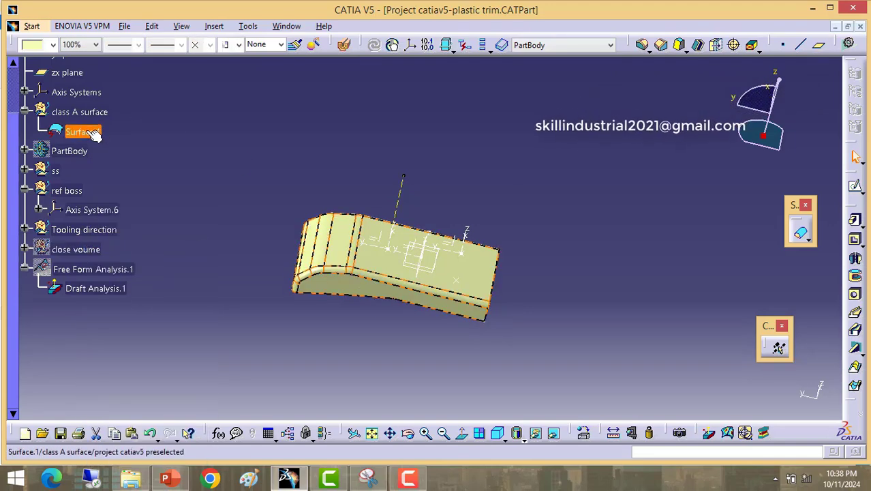
{"action": "right_click", "coordinate": [87, 131]}
{"action": "left_click", "coordinate": [130, 170]}
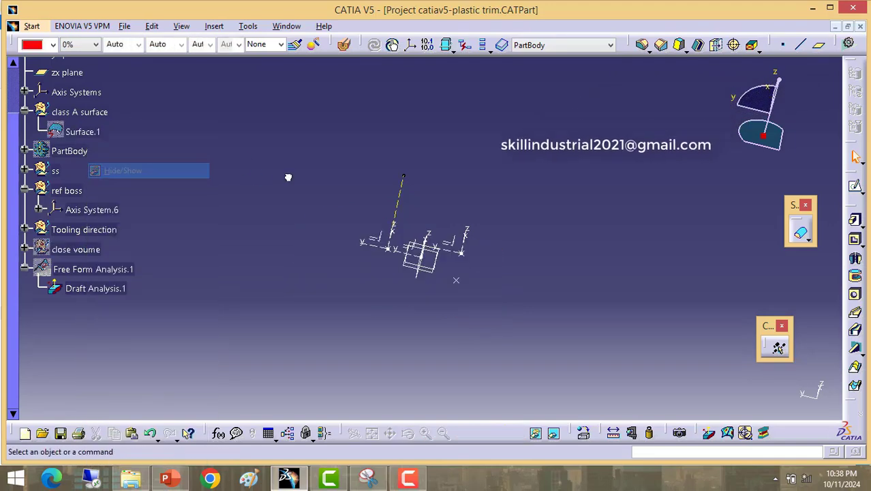
{"action": "right_click", "coordinate": [66, 150]}
{"action": "left_click", "coordinate": [109, 196]}
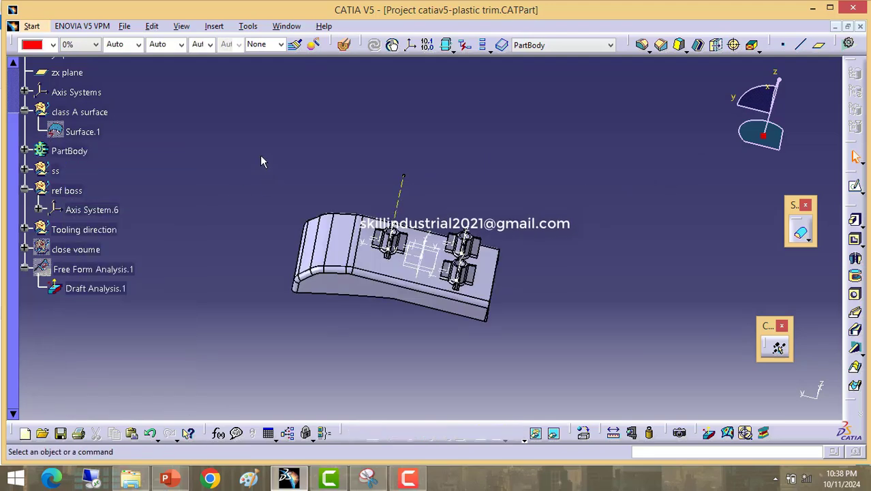
{"action": "middle_click_drag", "start_coordinate": [409, 249], "coordinate": [382, 163]}
Expand PartBody and examine its CloseSurface.1 feature on the solid trim
{"action": "left_click", "coordinate": [25, 151]}
{"action": "left_click", "coordinate": [94, 171]}
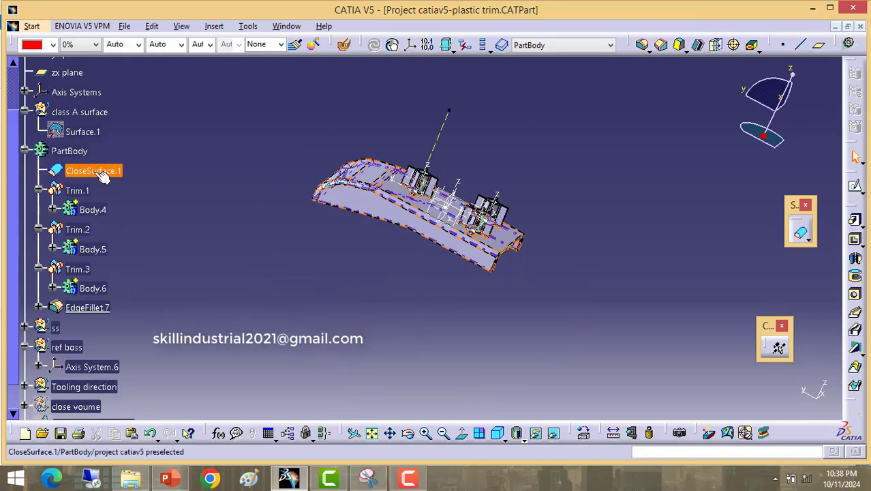
{"action": "middle_click_drag", "start_coordinate": [354, 204], "coordinate": [382, 204]}
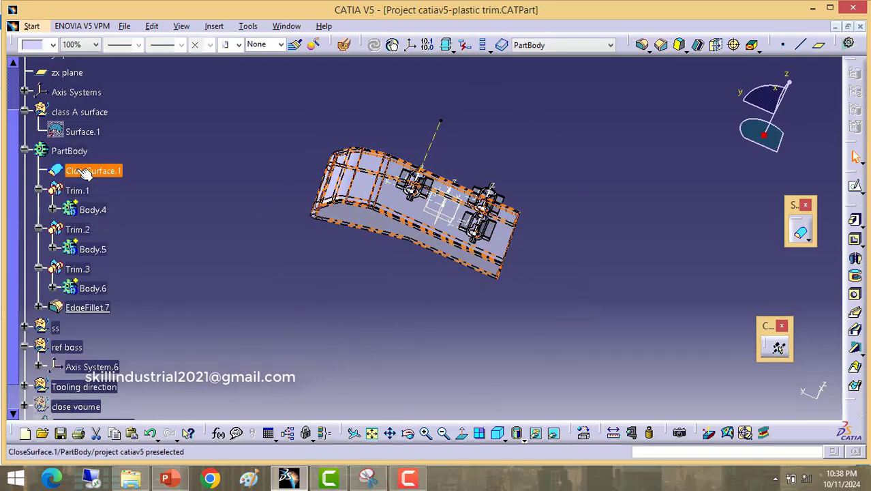
{"action": "left_click", "coordinate": [131, 194]}
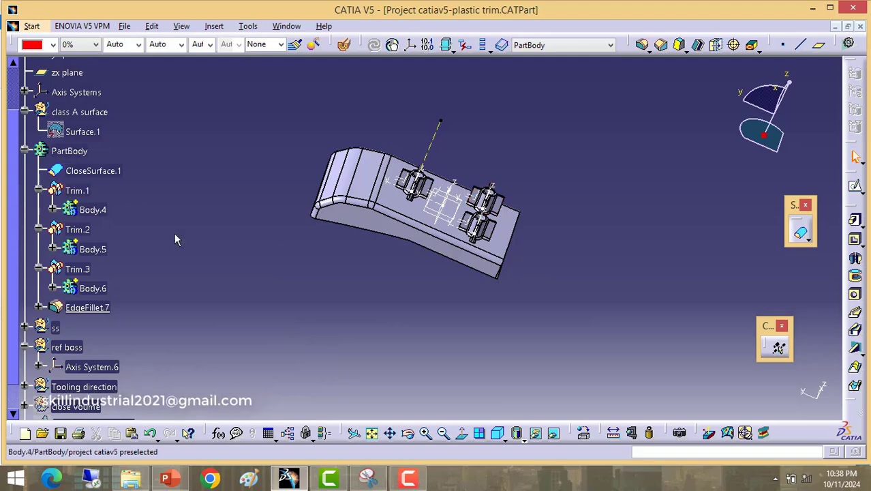
{"action": "left_click", "coordinate": [407, 233]}
{"action": "middle_click_drag", "start_coordinate": [407, 233], "coordinate": [404, 262]}
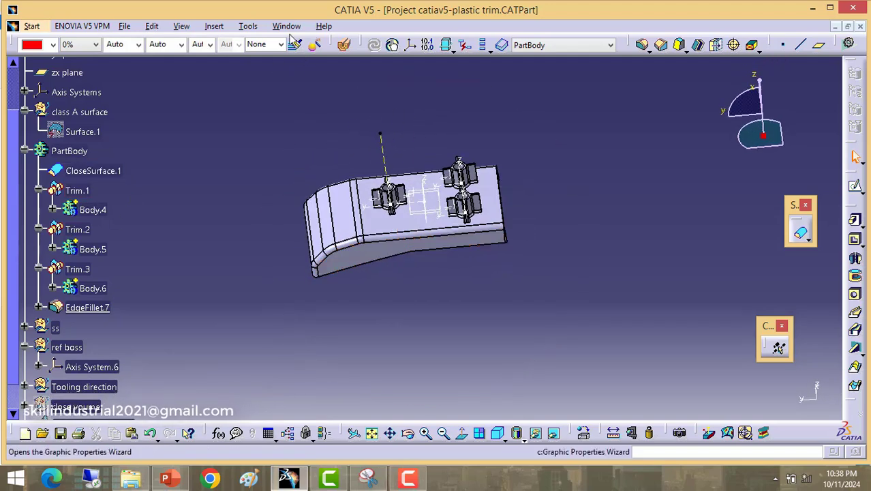
Switch to Part2.CATPart and inspect the ribbed boss in Body.3
{"action": "left_click", "coordinate": [287, 27]}
{"action": "left_click", "coordinate": [311, 123]}
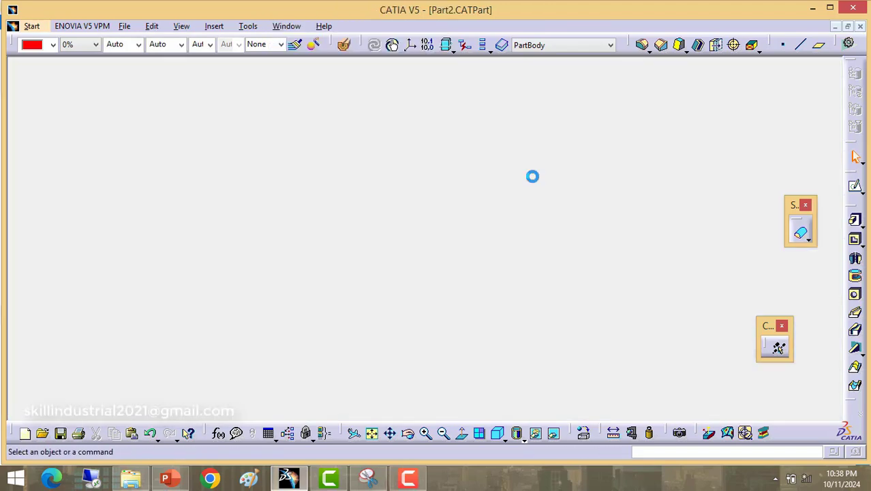
{"action": "middle_click_drag", "start_coordinate": [459, 168], "coordinate": [386, 200]}
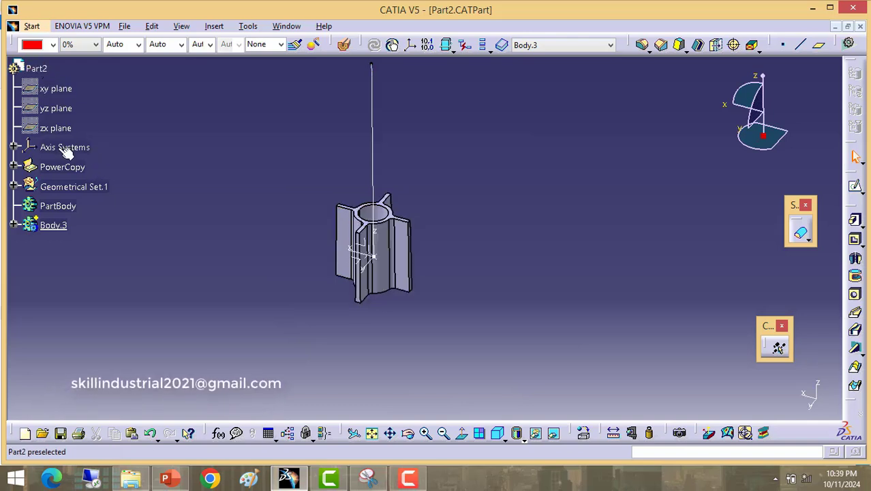
{"action": "left_click", "coordinate": [56, 227]}
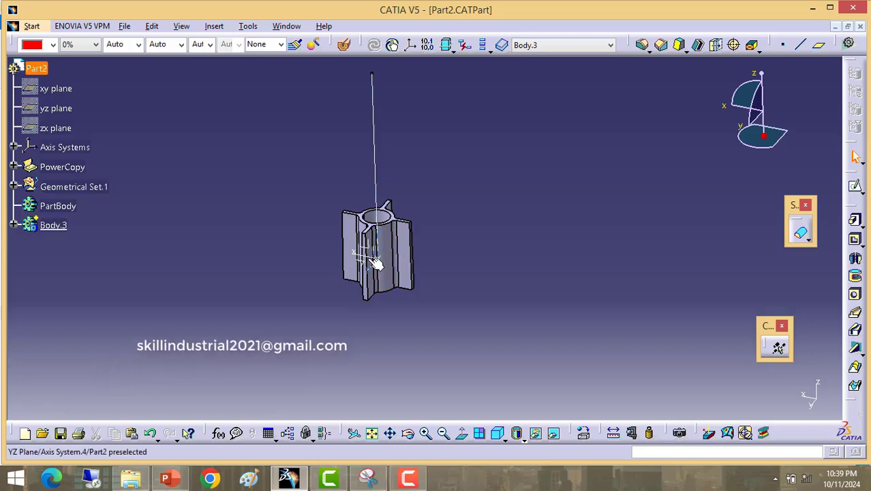
{"action": "middle_click_drag", "start_coordinate": [415, 255], "coordinate": [388, 225]}
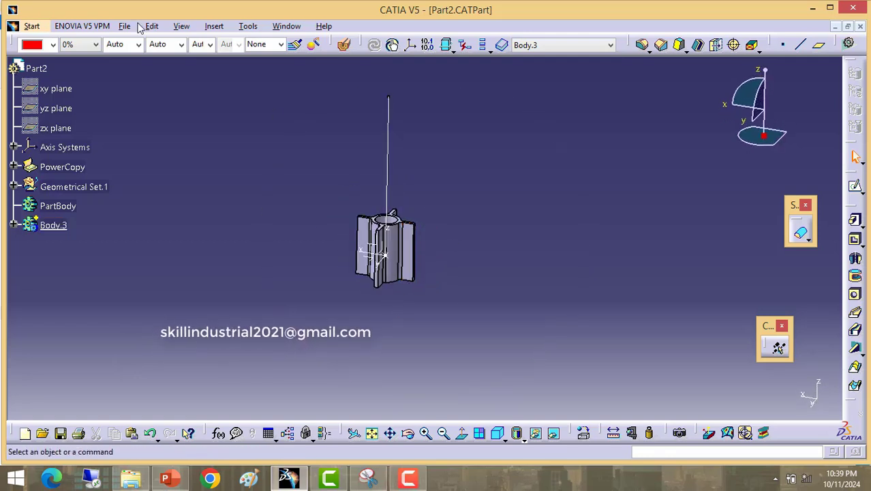
Return to Project catiav5-plastic trim.CATPart and inspect the bosses on the solid trim
{"action": "left_click", "coordinate": [285, 26]}
{"action": "left_click", "coordinate": [323, 242]}
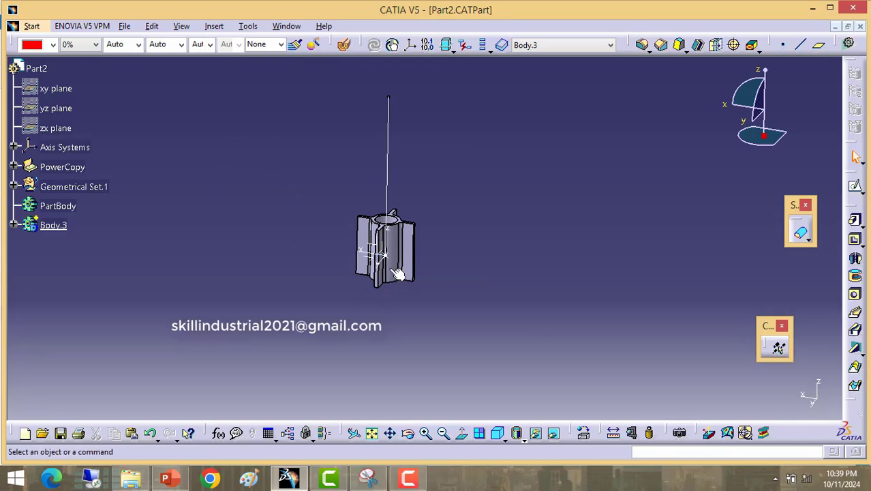
{"action": "left_click", "coordinate": [286, 26]}
{"action": "left_click", "coordinate": [328, 109]}
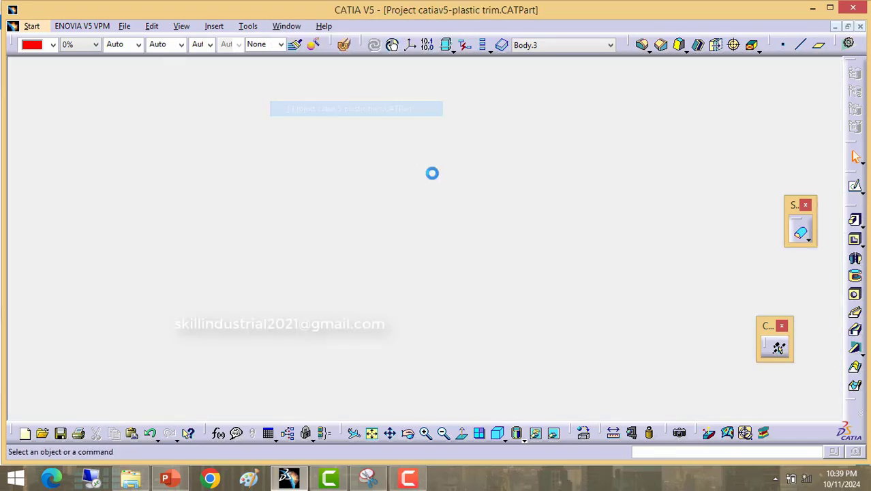
{"action": "mouse_move", "coordinate": [389, 218]}
{"action": "middle_mouse_down"}
{"action": "mouse_move", "coordinate": [390, 236]}
{"action": "mouse_move", "coordinate": [382, 232]}
{"action": "middle_mouse_up"}
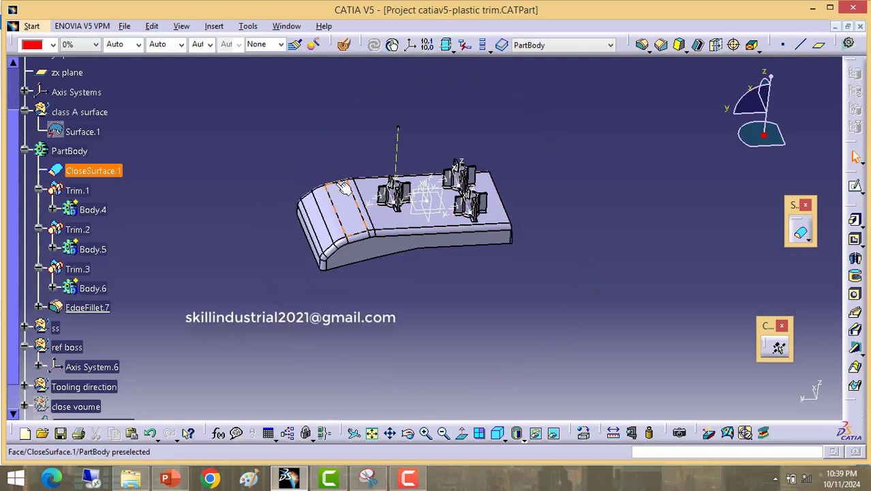
Expand the ss set and examine the coordinates of Point.4
{"action": "scroll", "coordinate": [102, 276], "scroll_direction": "down", "scroll_amount": 1}
{"action": "left_click", "coordinate": [24, 255]}
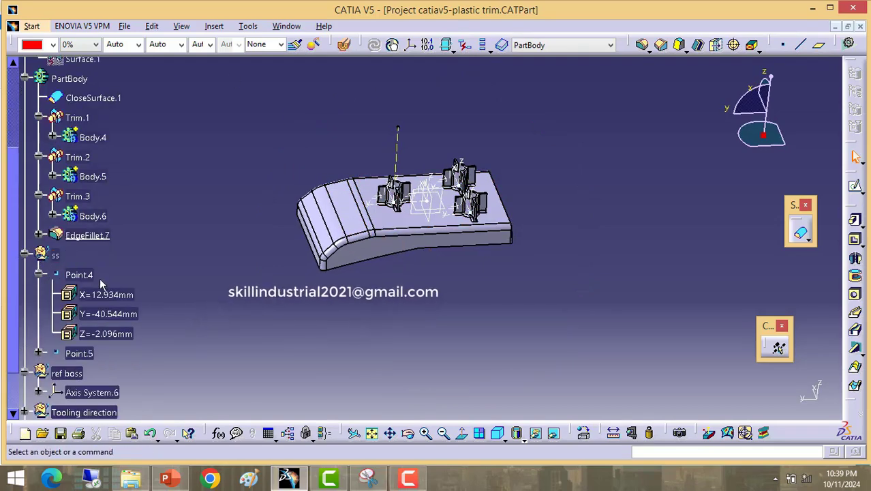
{"action": "scroll", "coordinate": [96, 276], "scroll_direction": "down", "scroll_amount": 1}
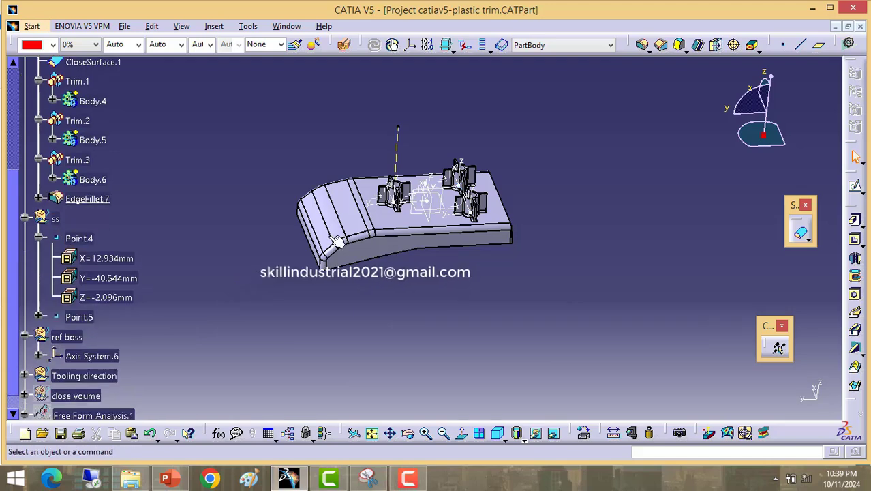
{"action": "middle_click_drag", "start_coordinate": [336, 241], "coordinate": [300, 269]}
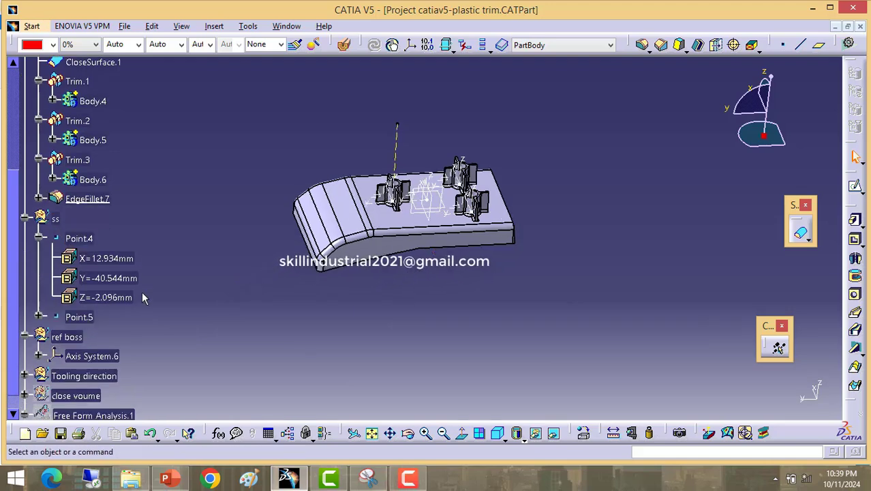
{"action": "left_click", "coordinate": [68, 258]}
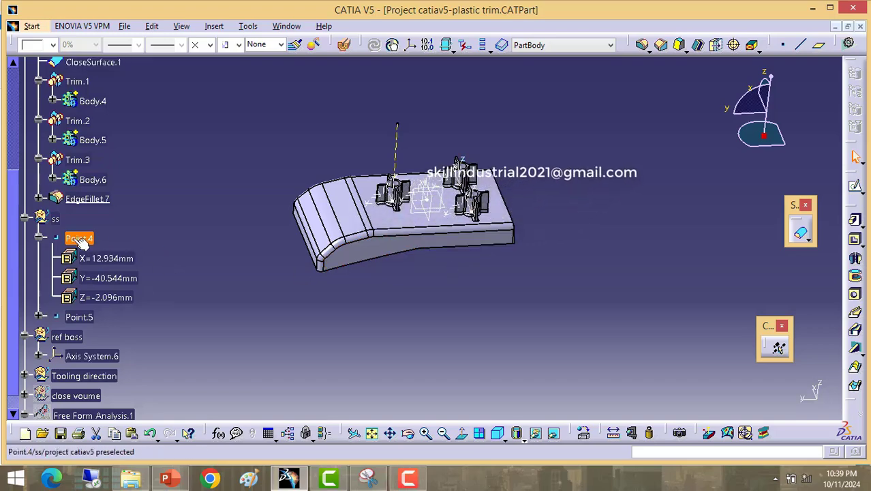
Select Point.5 in the ss set and inspect the three ribbed bosses up close
{"action": "middle_click_drag", "start_coordinate": [418, 301], "coordinate": [447, 303]}
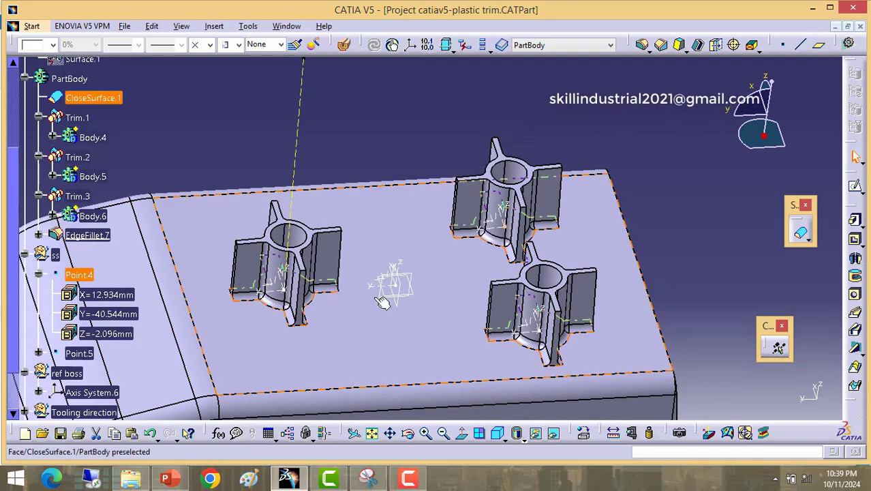
{"action": "middle_click", "coordinate": [309, 323]}
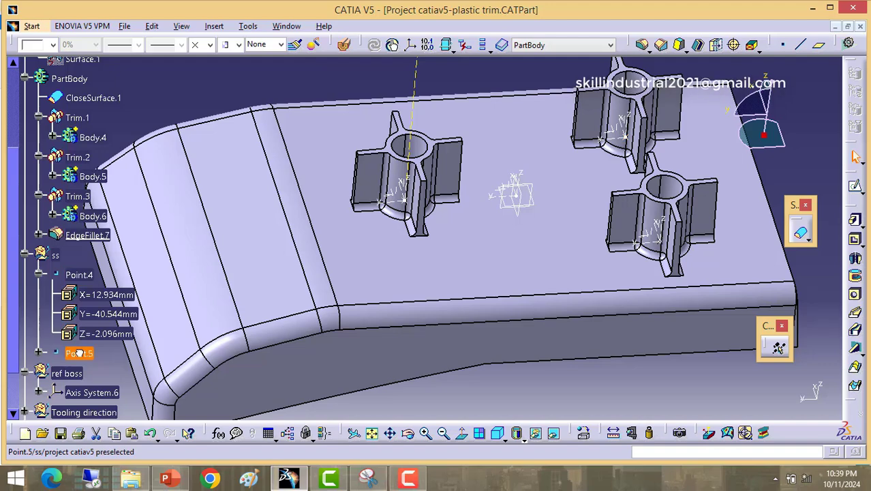
{"action": "middle_click_drag", "start_coordinate": [402, 299], "coordinate": [12, 249]}
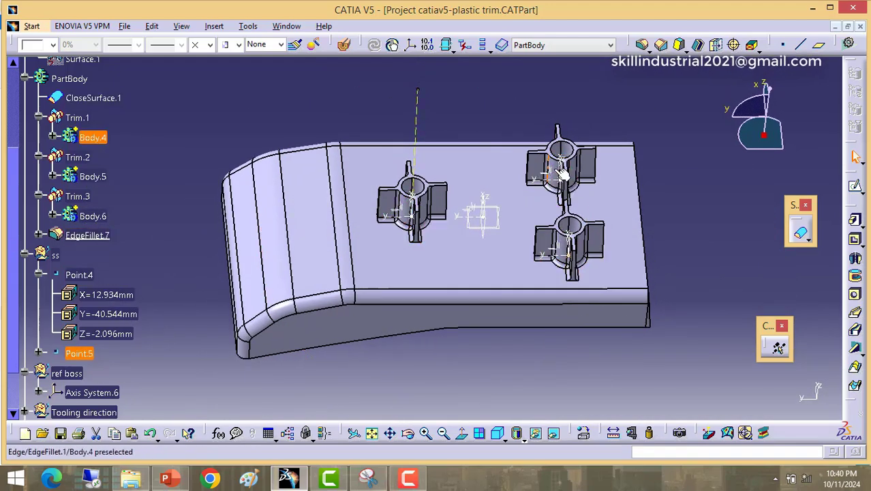
{"action": "scroll", "coordinate": [119, 344], "scroll_direction": "down", "scroll_amount": 5}
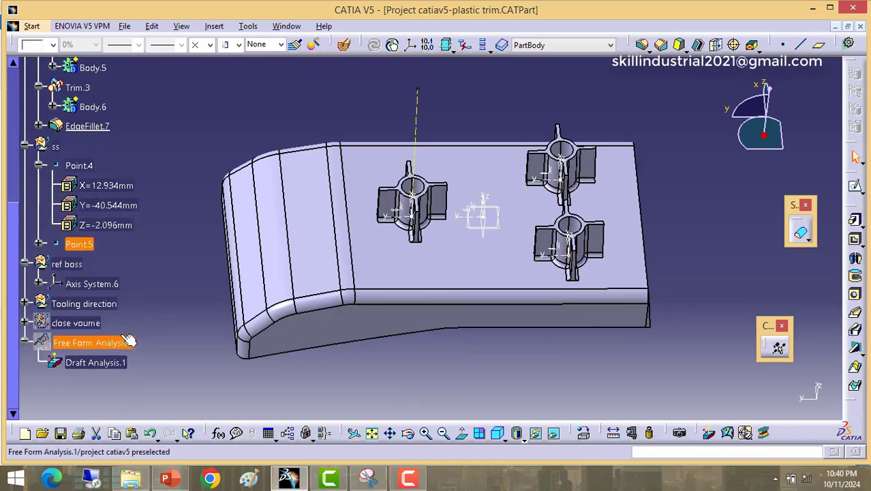
{"action": "left_click", "coordinate": [214, 26]}
{"action": "left_click", "coordinate": [91, 265]}
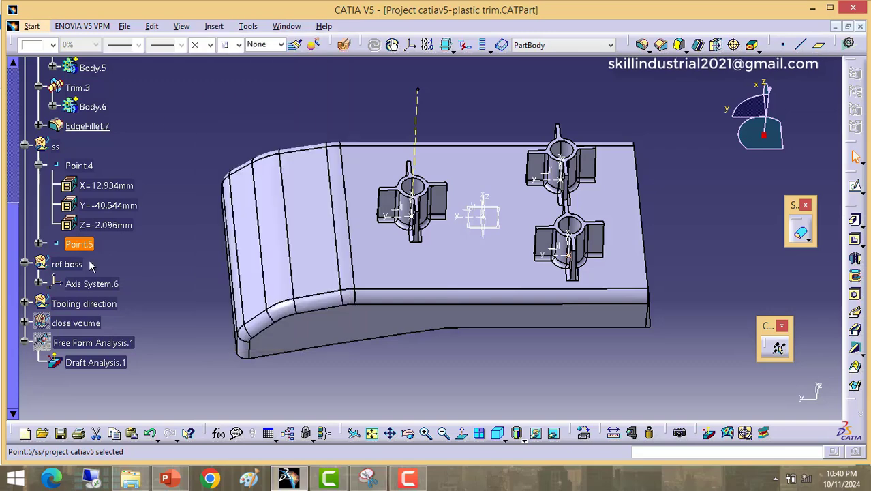
Collapse the ref boss set, select it and inspect the reference axis systems at the bosses from several angles
{"action": "left_click", "coordinate": [24, 263]}
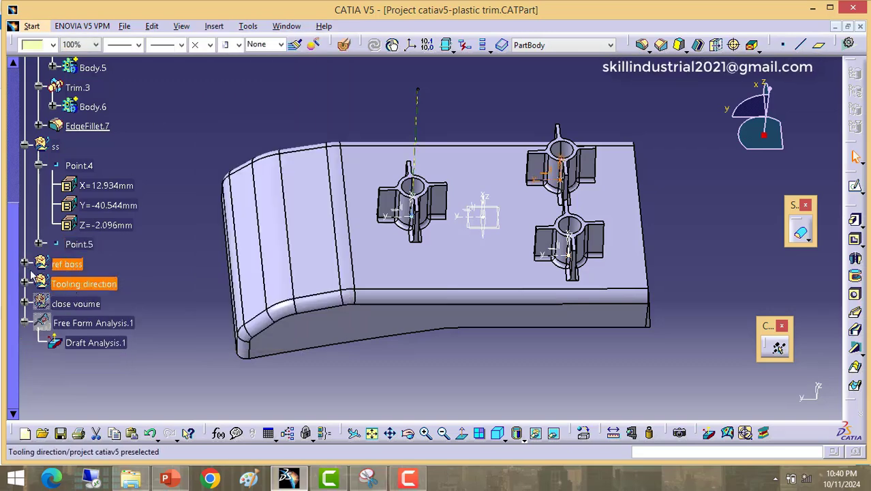
{"action": "left_click", "coordinate": [24, 264]}
{"action": "left_click", "coordinate": [25, 263]}
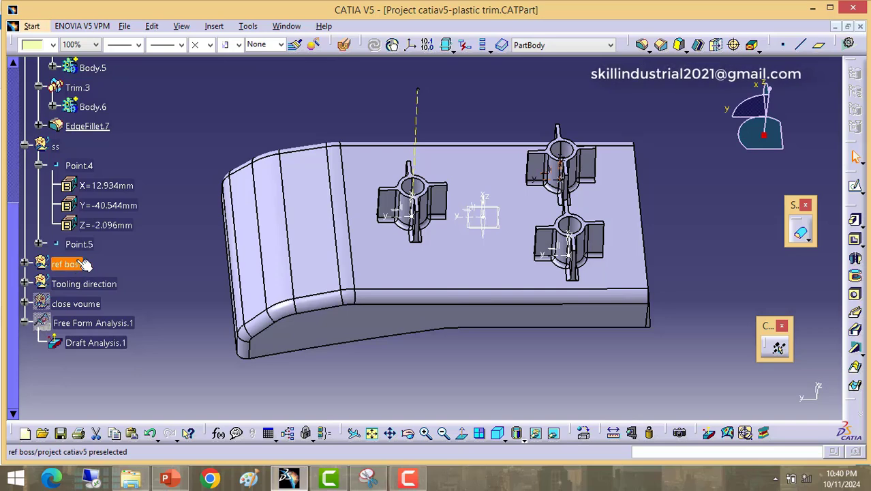
{"action": "middle_click_drag", "start_coordinate": [535, 166], "coordinate": [562, 153]}
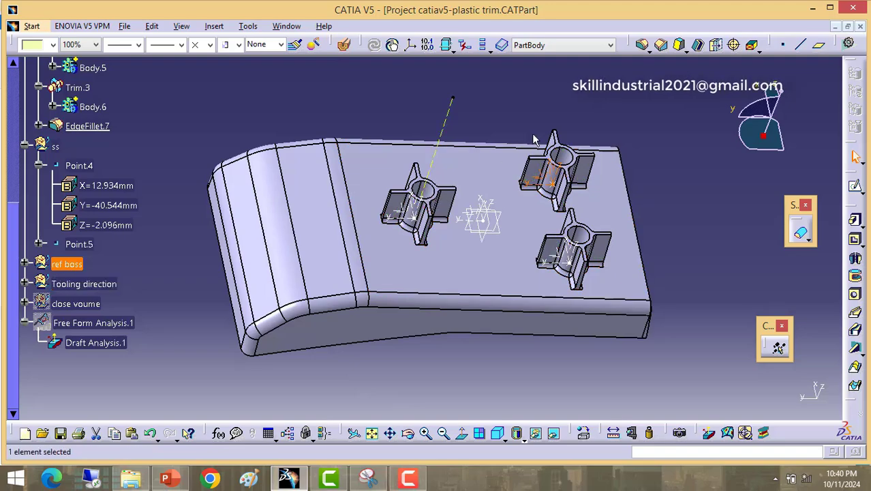
{"action": "middle_click_drag", "start_coordinate": [339, 150], "coordinate": [407, 184]}
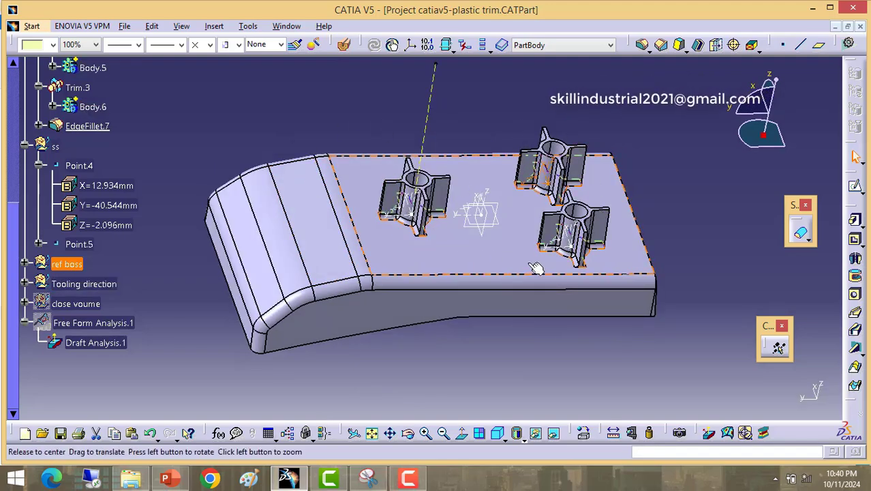
{"action": "middle_click_drag", "start_coordinate": [535, 268], "coordinate": [426, 205]}
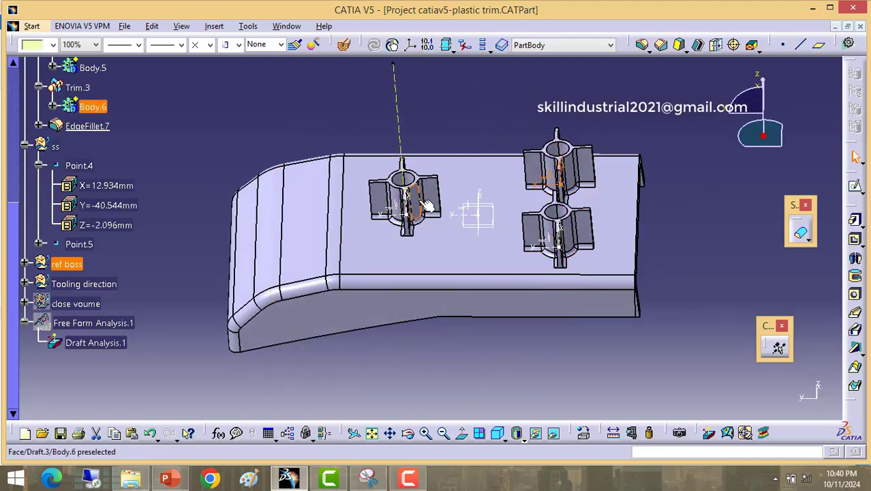
{"action": "middle_click_drag", "start_coordinate": [414, 251], "coordinate": [370, 233]}
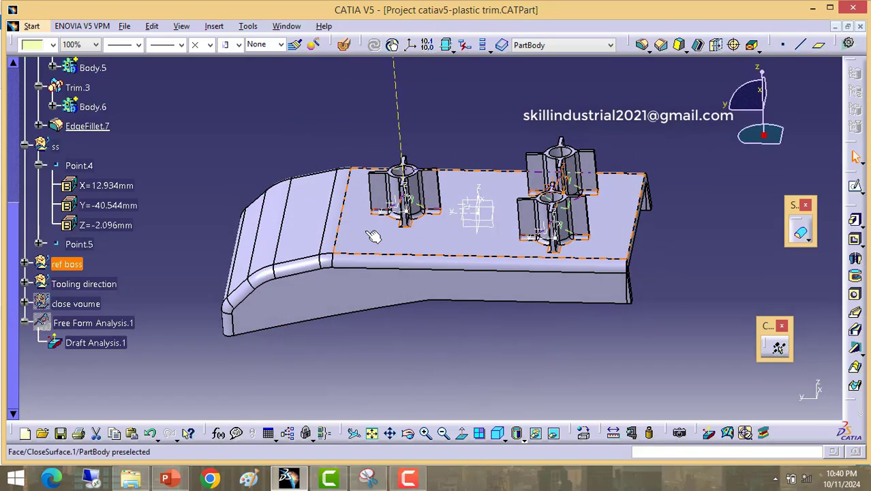
Select the CloseSurface.1 solid, then open the Trim.1 definition and examine which faces of Body.4 are removed
{"action": "left_click", "coordinate": [369, 233]}
{"action": "scroll", "coordinate": [14, 183], "scroll_direction": "up", "scroll_amount": 3}
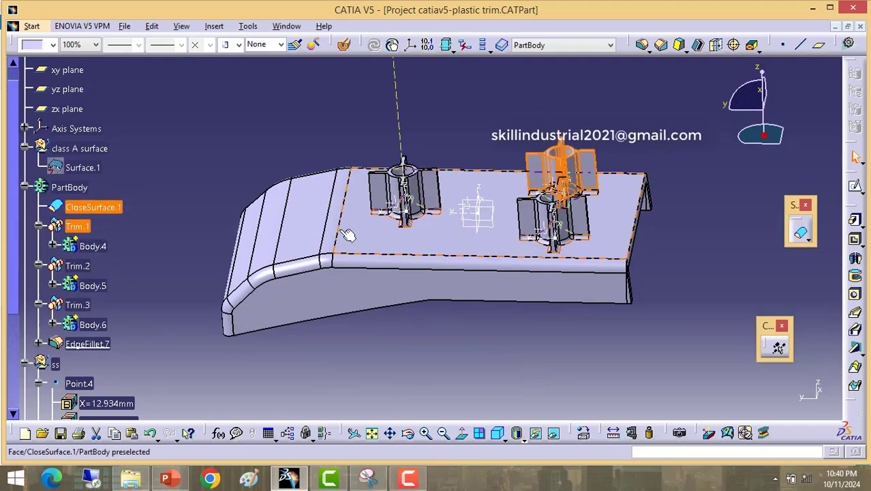
{"action": "middle_click_drag", "start_coordinate": [348, 235], "coordinate": [203, 248]}
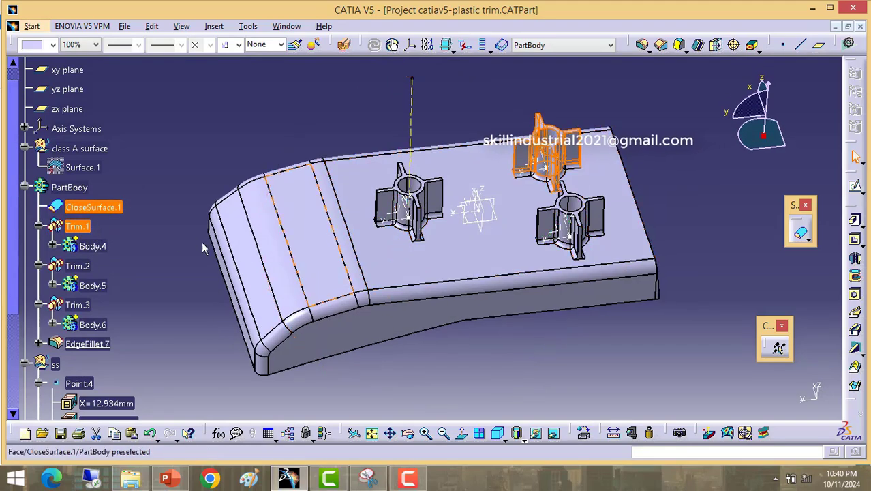
{"action": "double_click", "coordinate": [73, 227]}
{"action": "middle_click_drag", "start_coordinate": [508, 301], "coordinate": [452, 108]}
{"action": "middle_click_drag", "start_coordinate": [537, 229], "coordinate": [647, 253]}
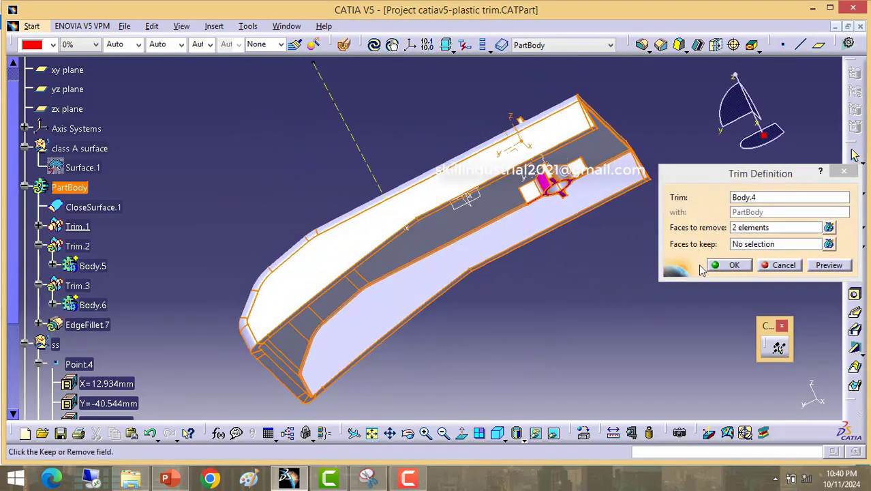
{"action": "left_click", "coordinate": [734, 265]}
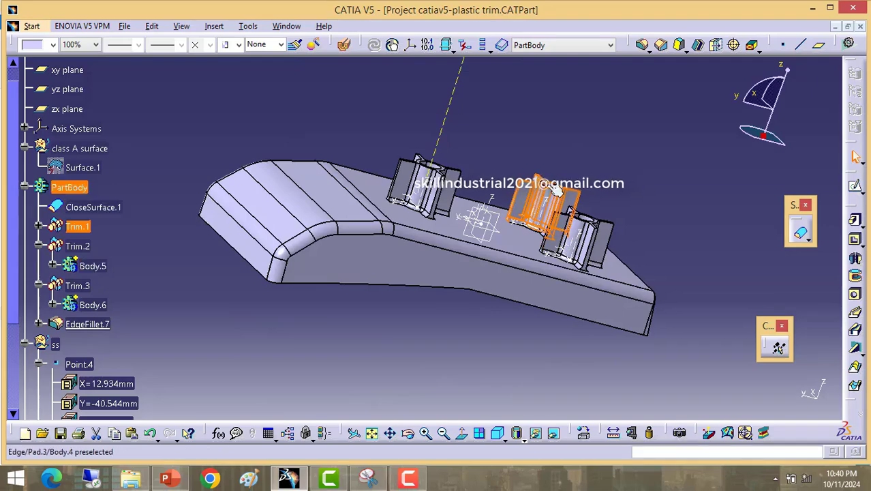
Open the Trim.2 definition and examine the removed faces of Body.5 from the underside of the part
{"action": "middle_click_drag", "start_coordinate": [482, 242], "coordinate": [550, 227]}
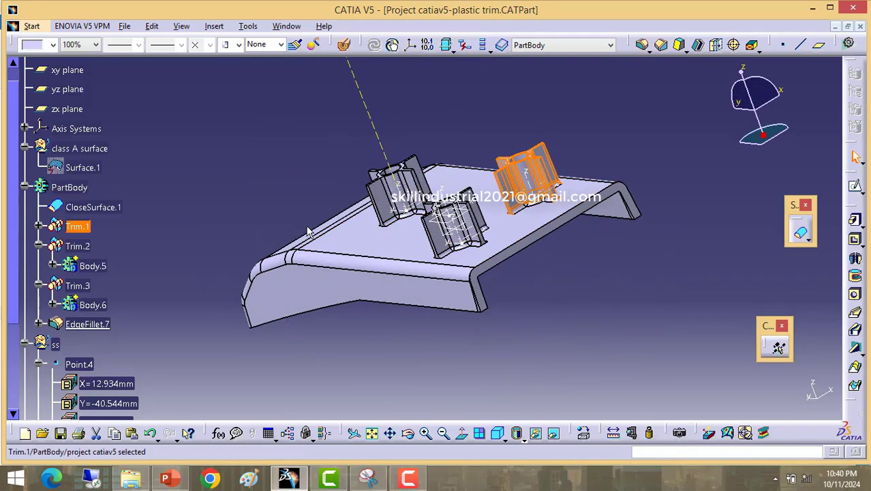
{"action": "middle_click_drag", "start_coordinate": [310, 227], "coordinate": [259, 238]}
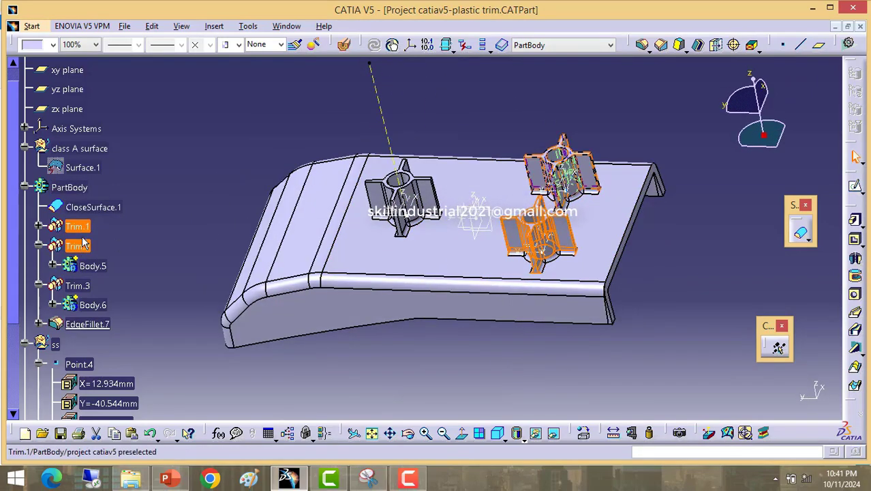
{"action": "double_click", "coordinate": [574, 308]}
{"action": "middle_click_drag", "start_coordinate": [475, 312], "coordinate": [583, 156]}
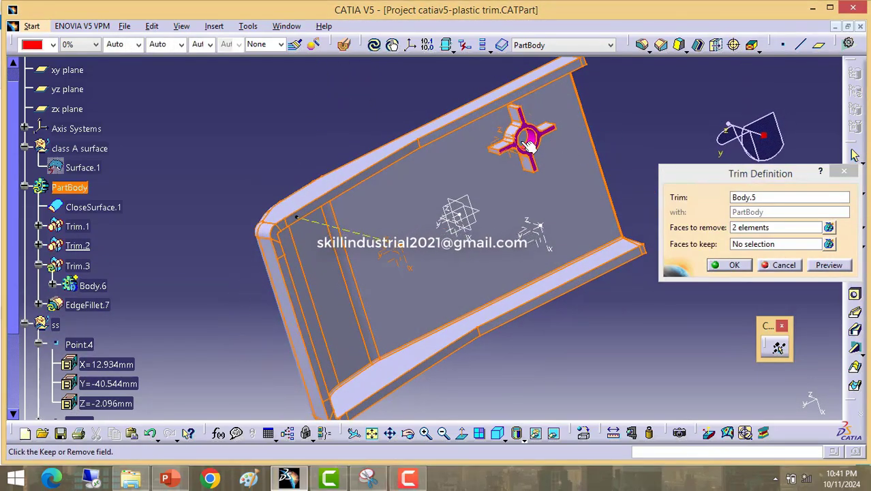
{"action": "middle_click_drag", "start_coordinate": [521, 158], "coordinate": [467, 247]}
{"action": "key", "text": "Escape"}
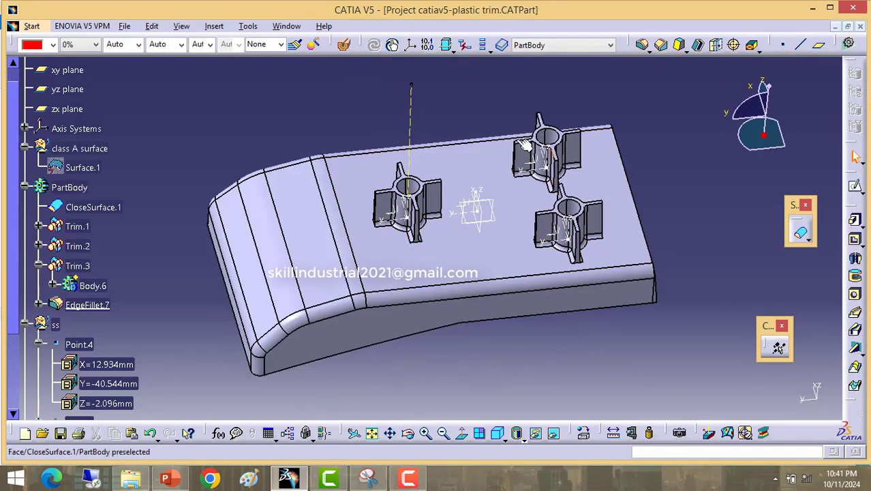
Inspect the trimmed bosses and the EdgeFillet.7 rounding up close, and then the whole plastic trim
{"action": "middle_click_drag", "start_coordinate": [524, 208], "coordinate": [472, 315]}
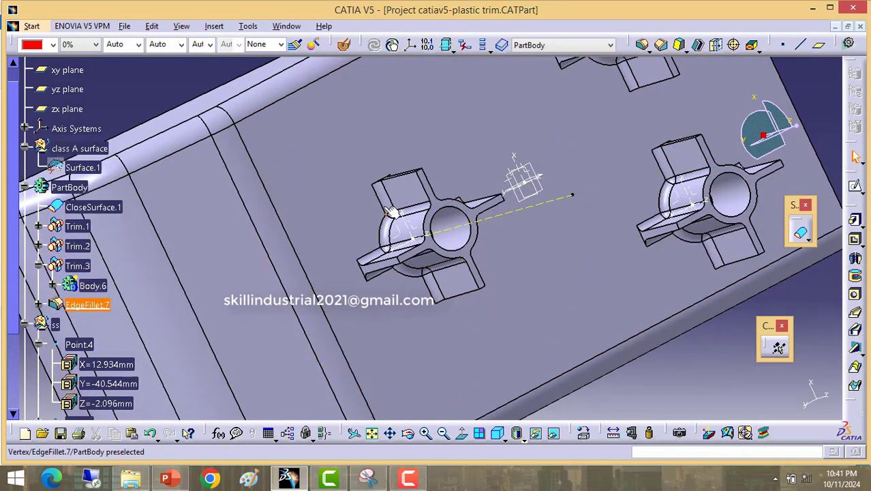
{"action": "middle_click_drag", "start_coordinate": [390, 210], "coordinate": [390, 188]}
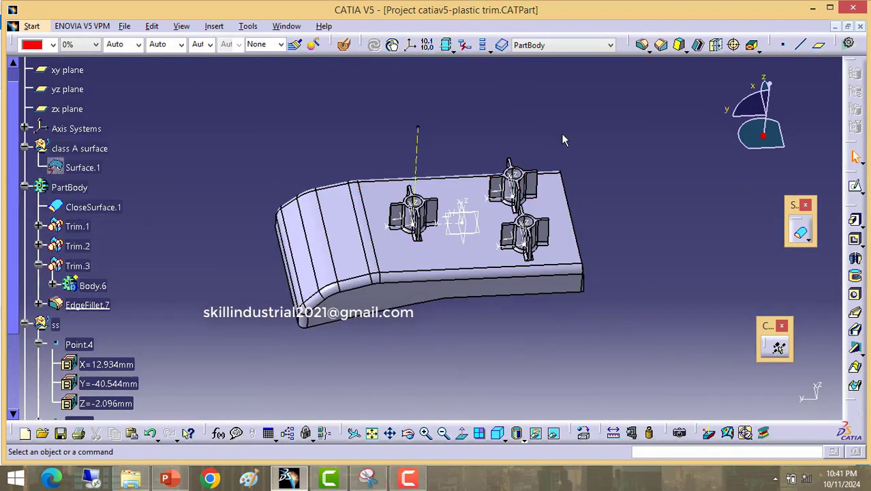
{"action": "middle_click_drag", "start_coordinate": [530, 316], "coordinate": [388, 130]}
{"action": "middle_click_drag", "start_coordinate": [404, 304], "coordinate": [705, 92]}
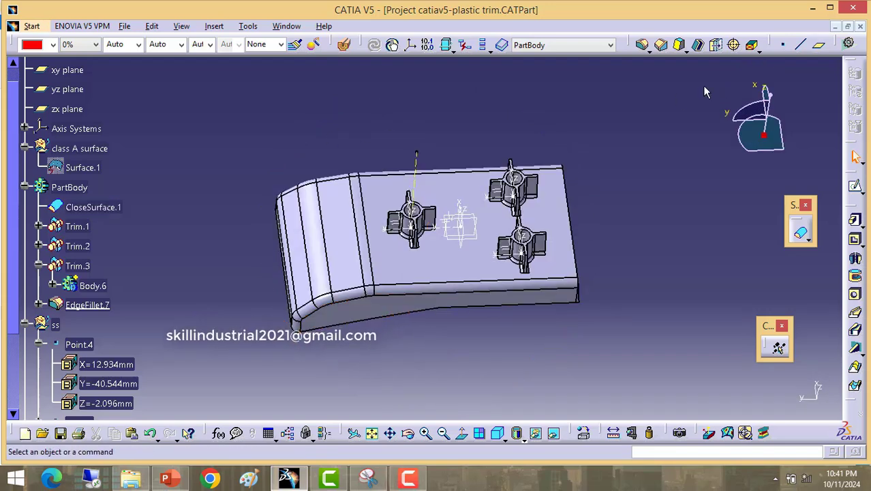